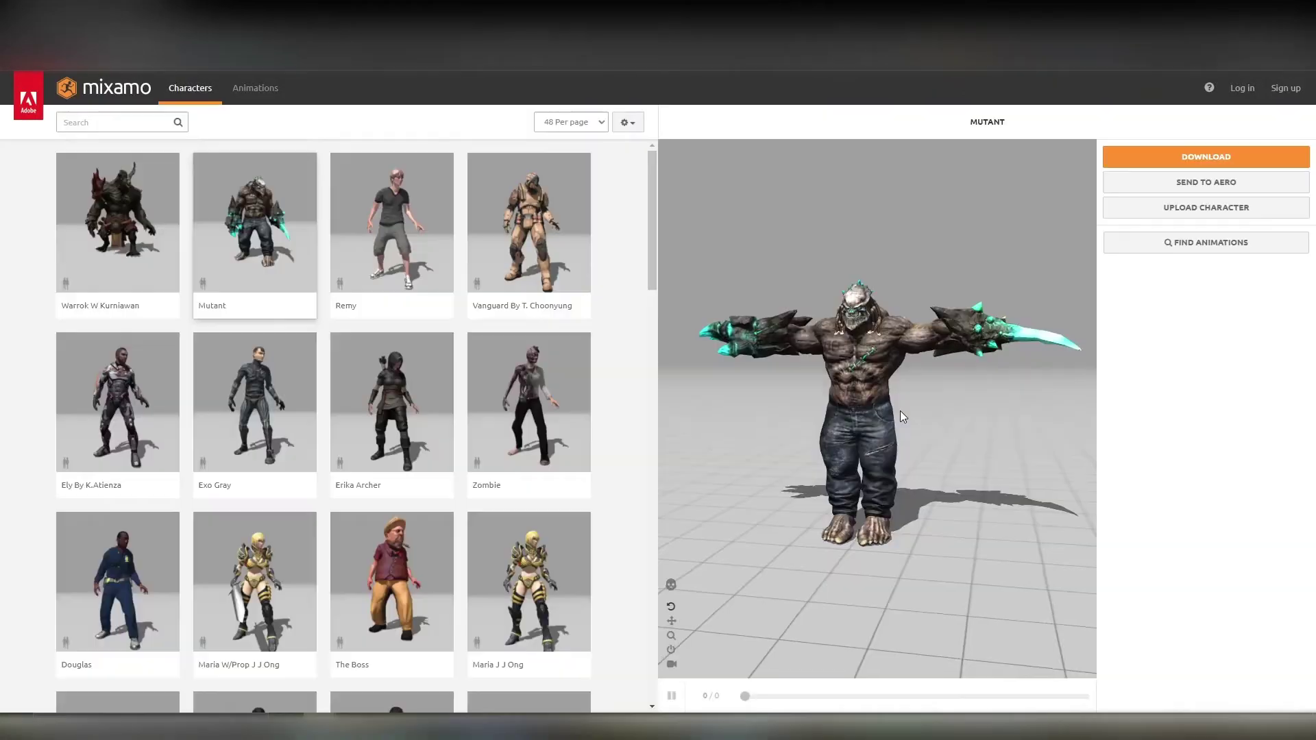
- Orbit the Mutant preview, filter animations to Superhero, and preview Run To Rolling on Mutant
mouse_move(899, 410)
mouse_down()
mouse_move(743, 405)
mouse_move(1157, 411)
mouse_move(874, 418)
mouse_up()
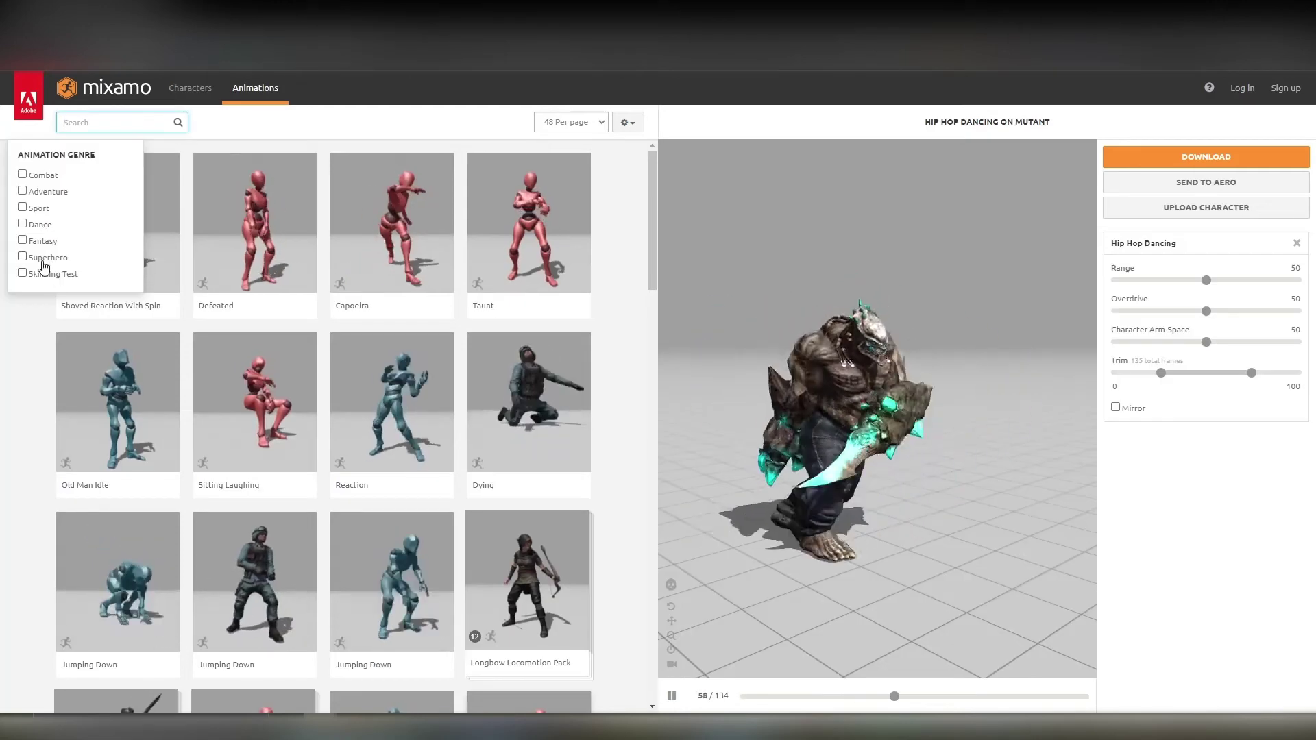
click(32, 257)
click(265, 426)
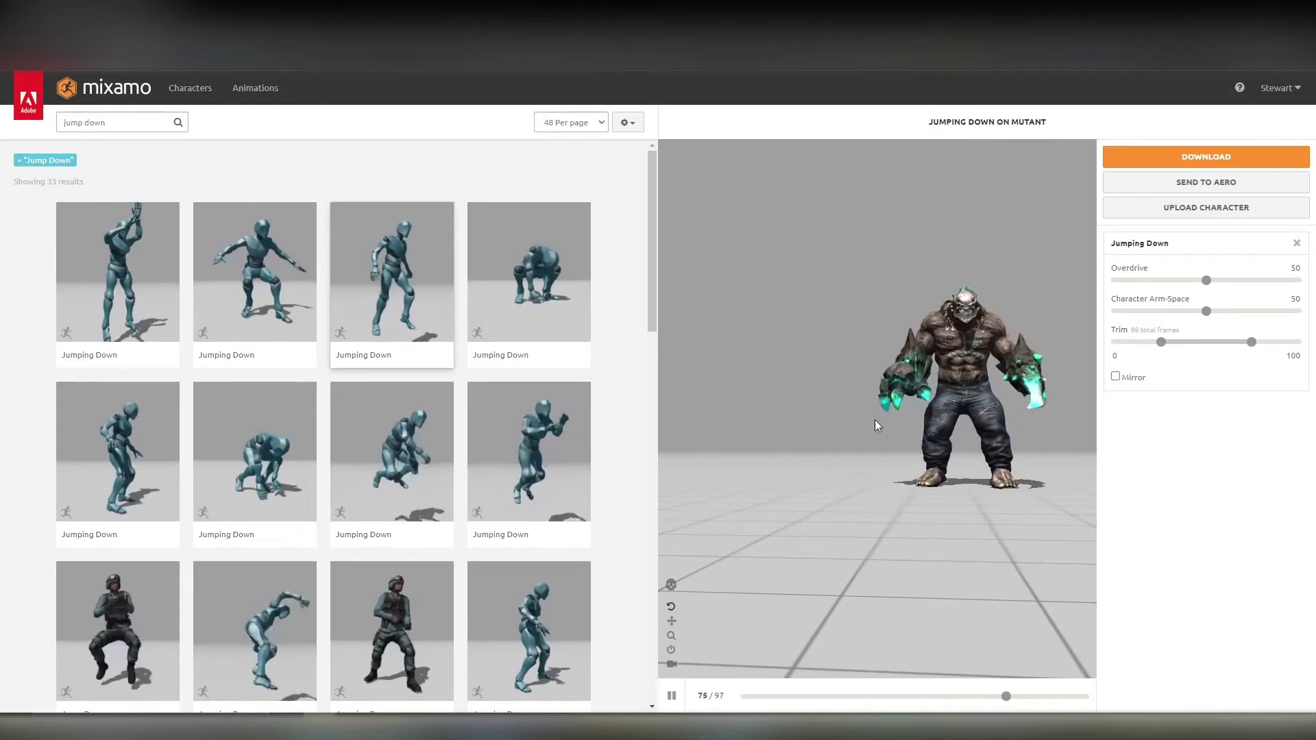
- Download the animation in Collada (.dae) format, keeping With Skin and 30 fps
click(1219, 156)
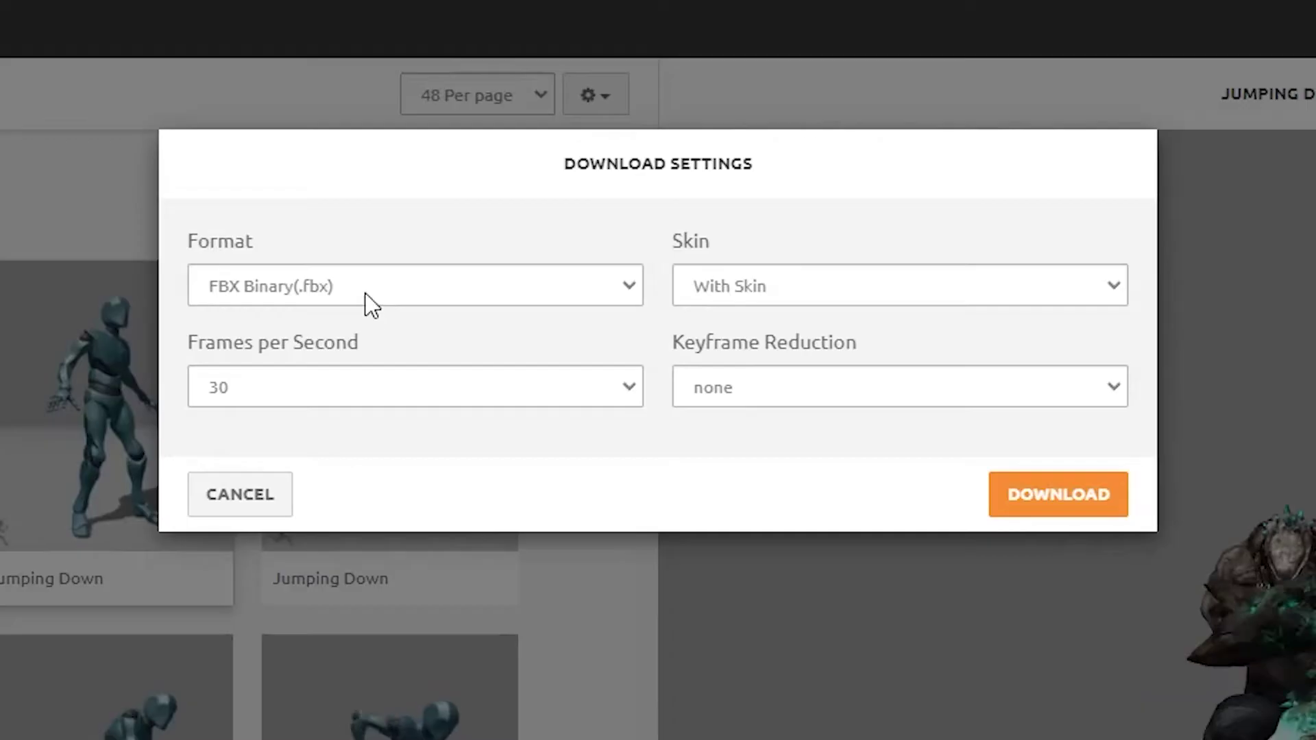
click(516, 215)
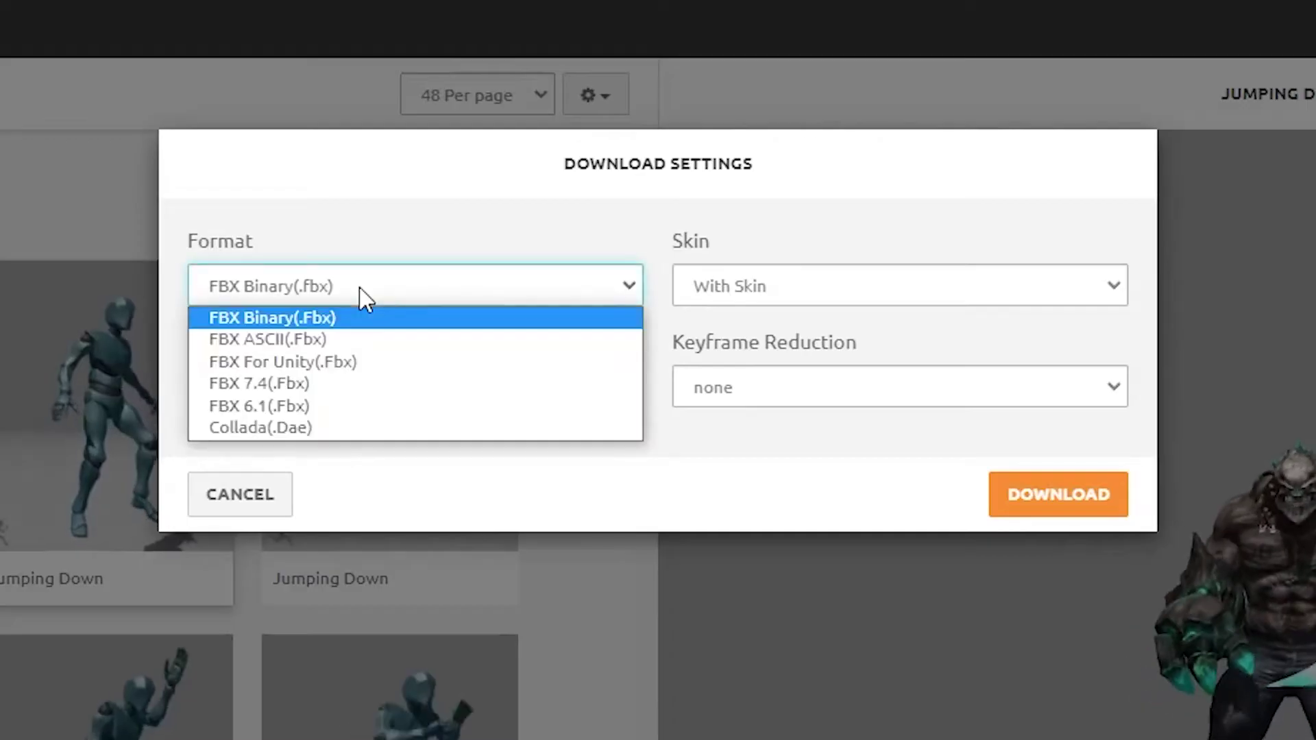
click(301, 429)
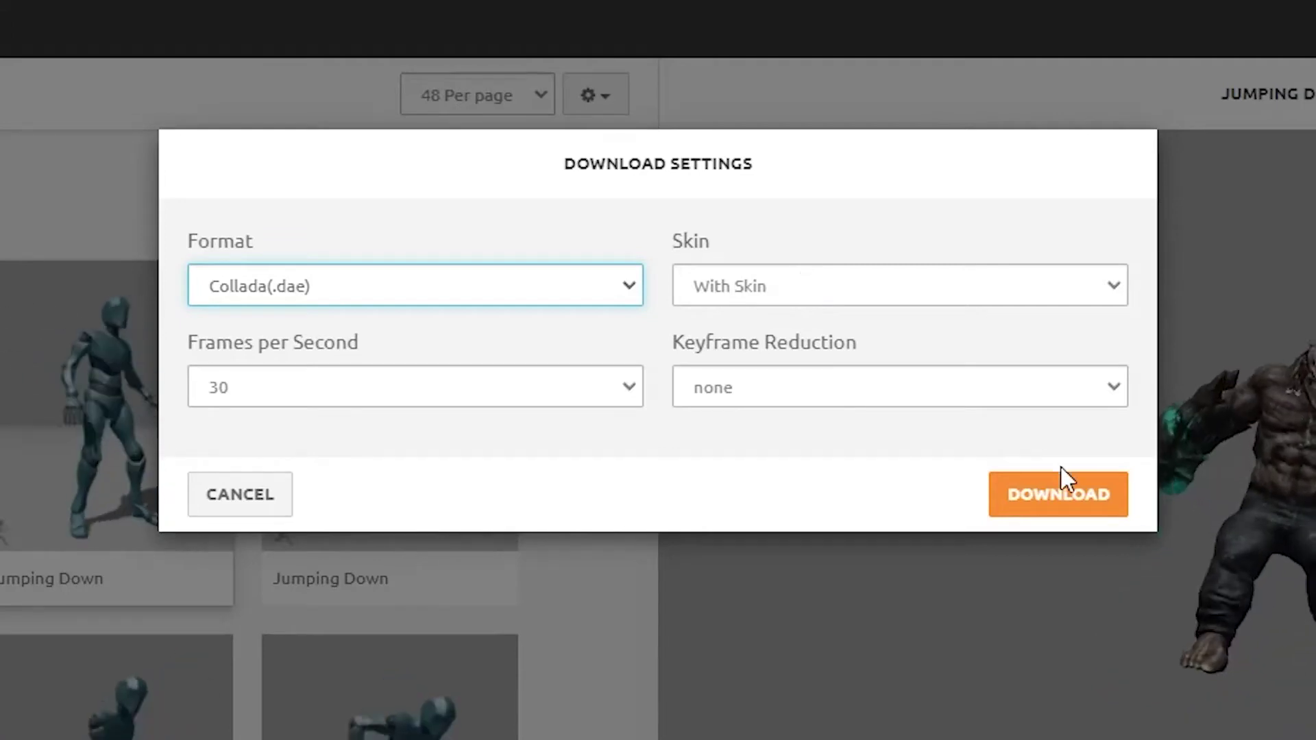
click(1051, 502)
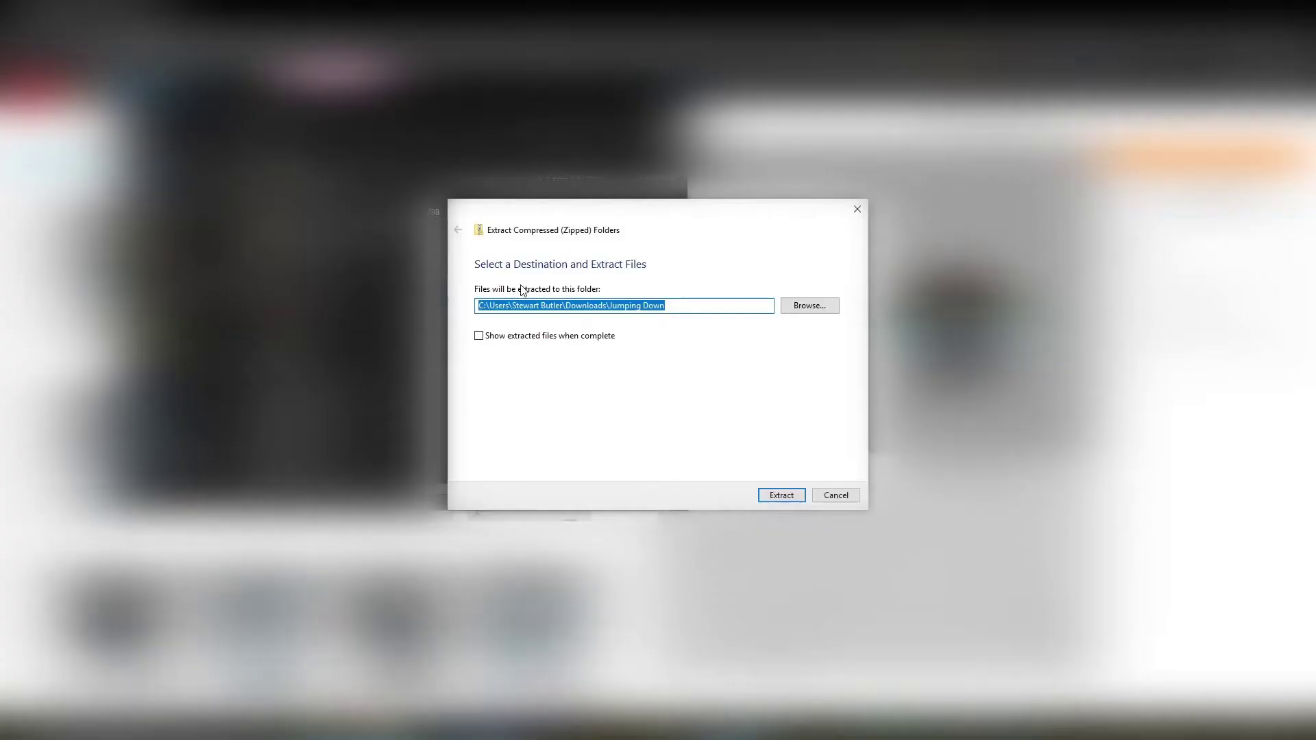
- Choose a different destination folder for extracting the animation archive
click(794, 306)
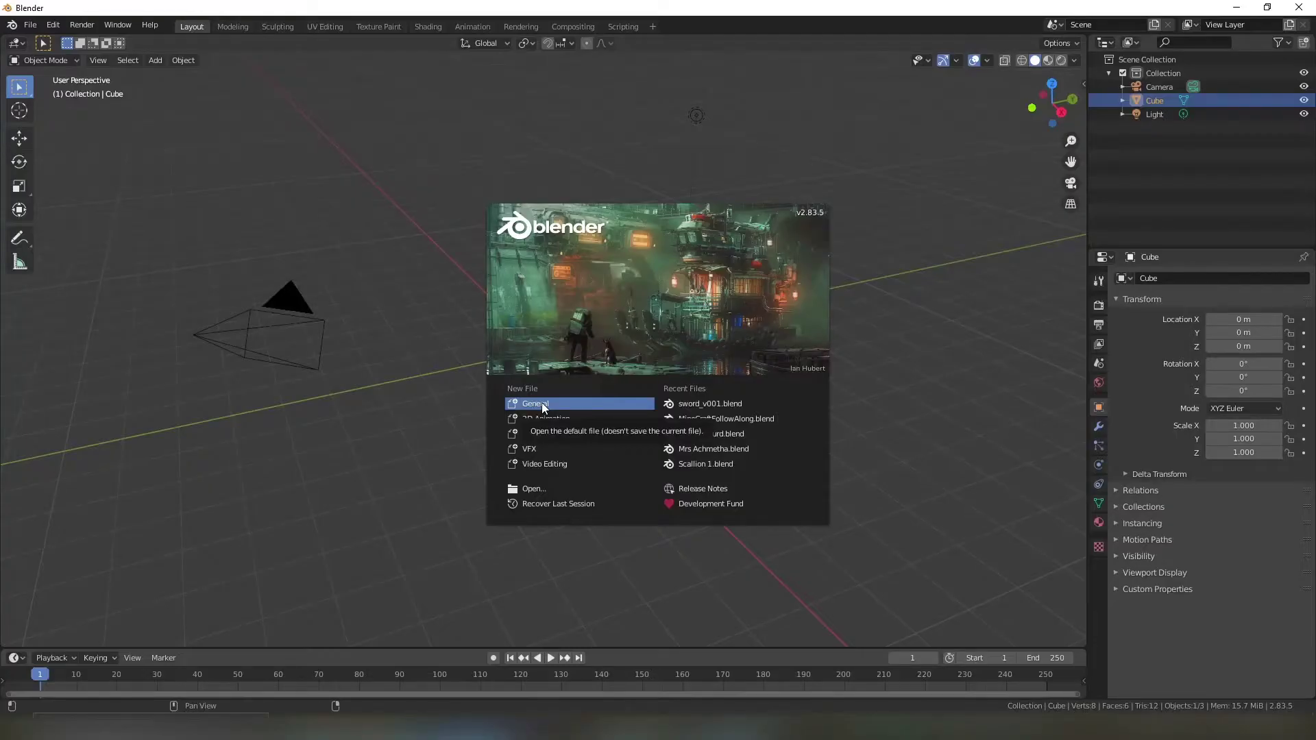
- Close the splash, delete the default cube, and import Jumping Down.dae via Collada
click(537, 403)
key(Delete)
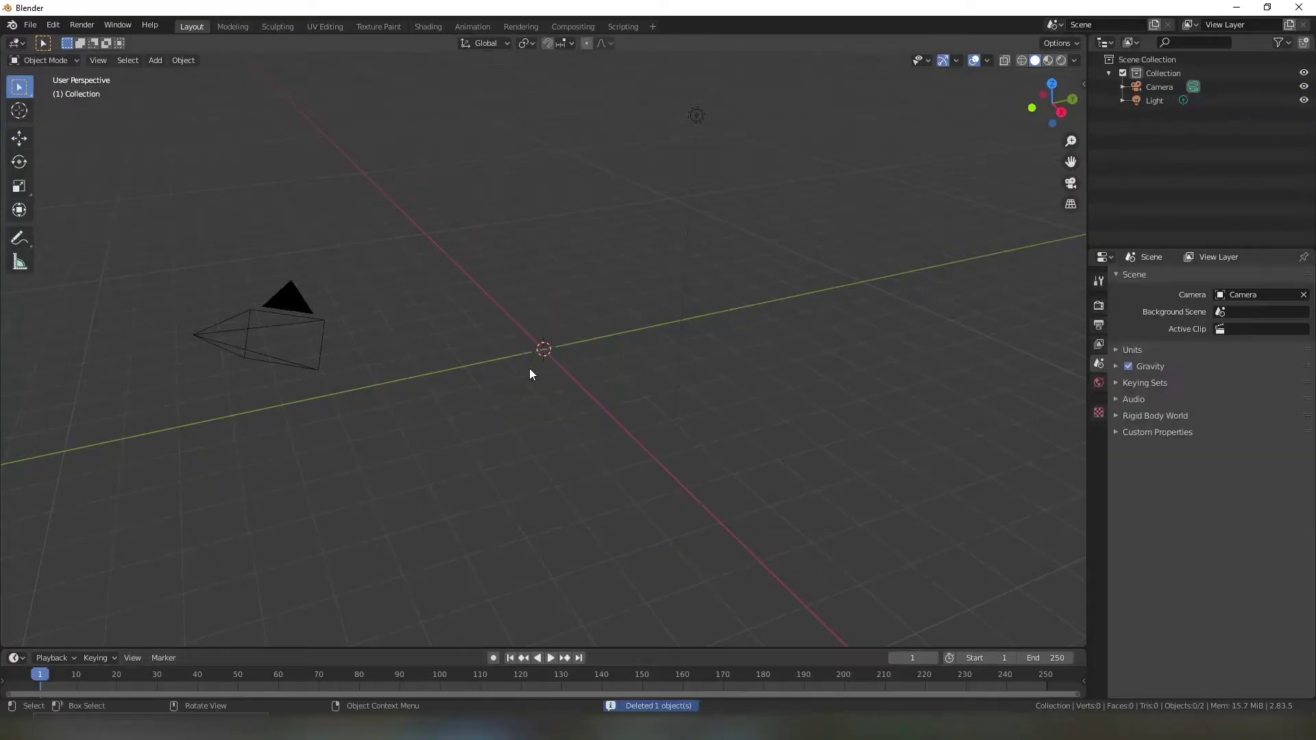
click(28, 25)
mouse_move(85, 211)
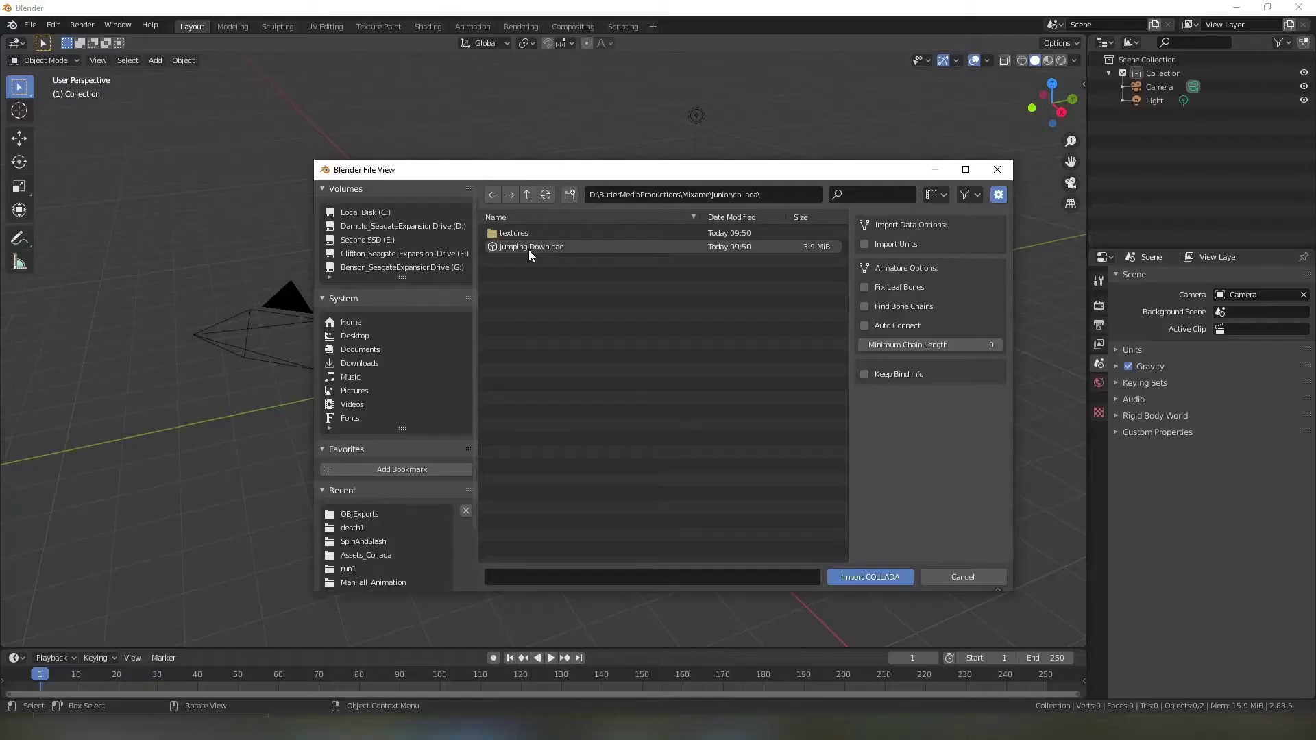
double_click(528, 248)
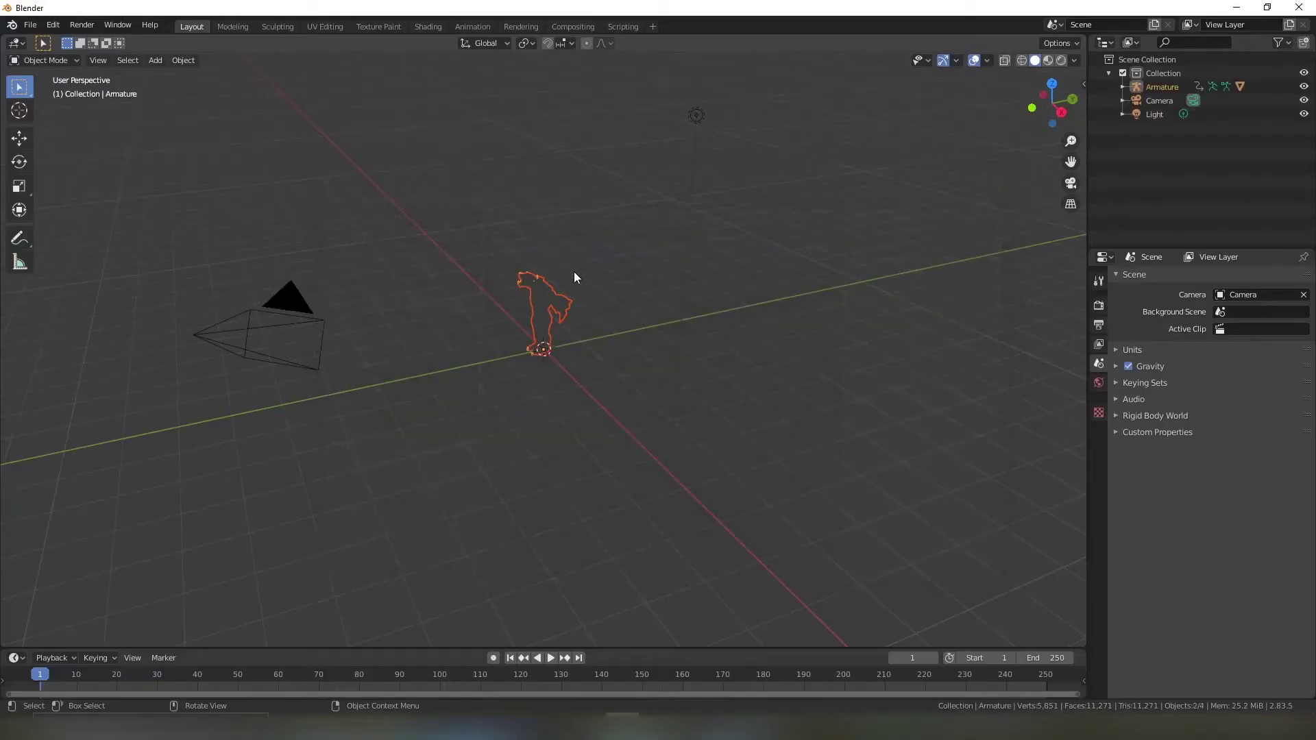
- Deselect the imported armature, orbit around it, and scrub to frame 71
drag(610, 362, 529, 399)
drag(466, 370, 669, 323)
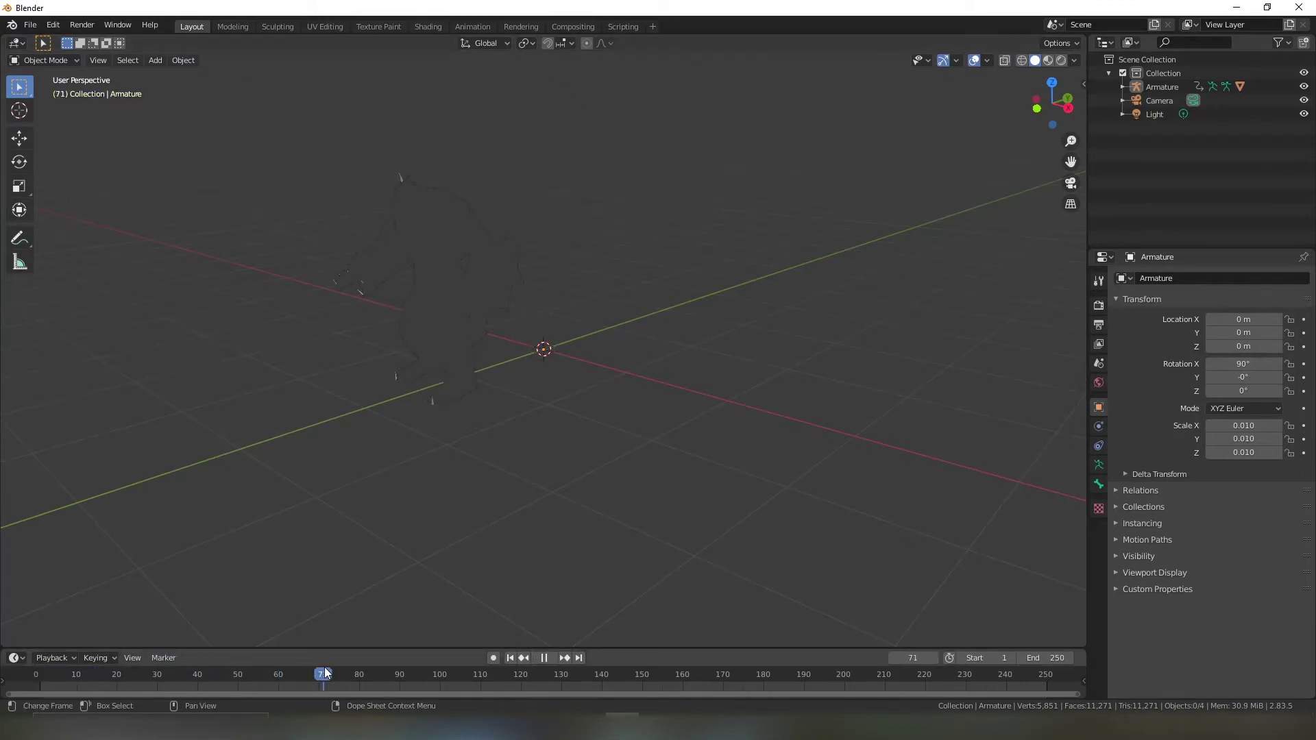
drag(325, 674, 325, 674)
click(30, 25)
mouse_move(79, 225)
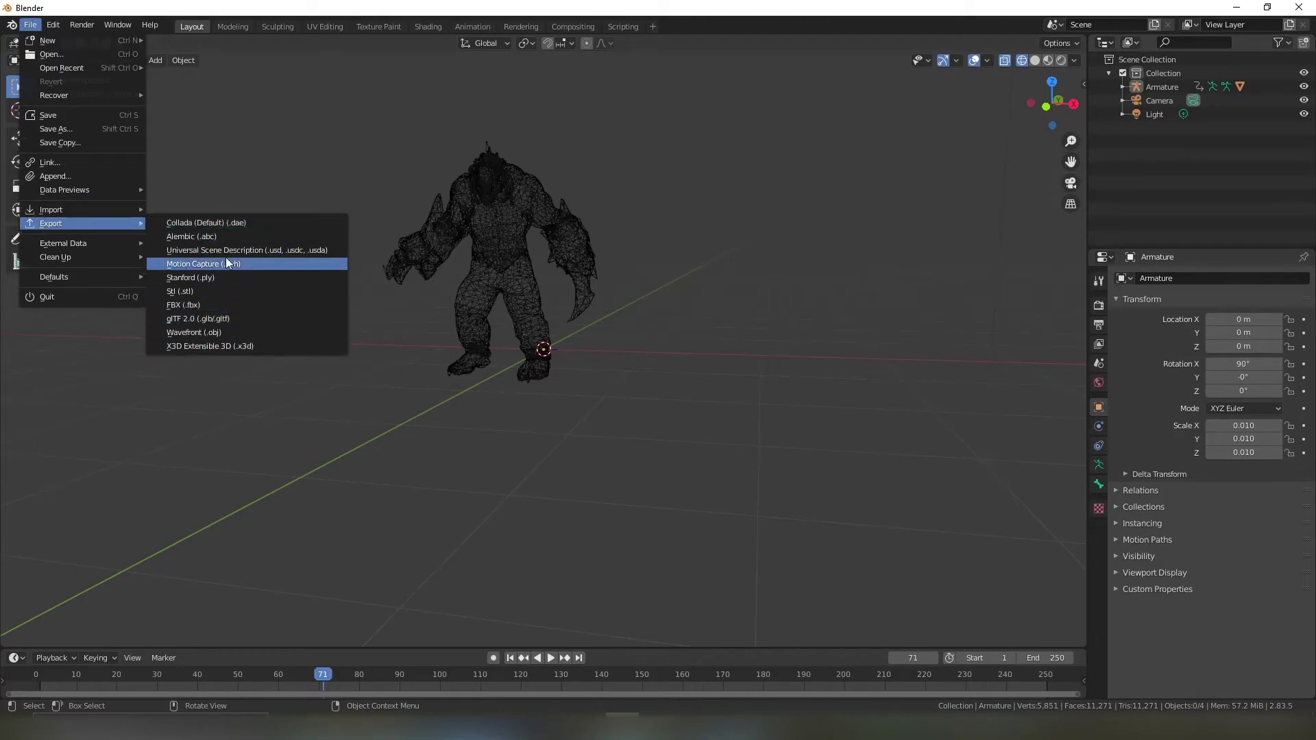
- Export the scene as Wavefront OBJ juniorJumpDown1.obj with Animation included
click(232, 332)
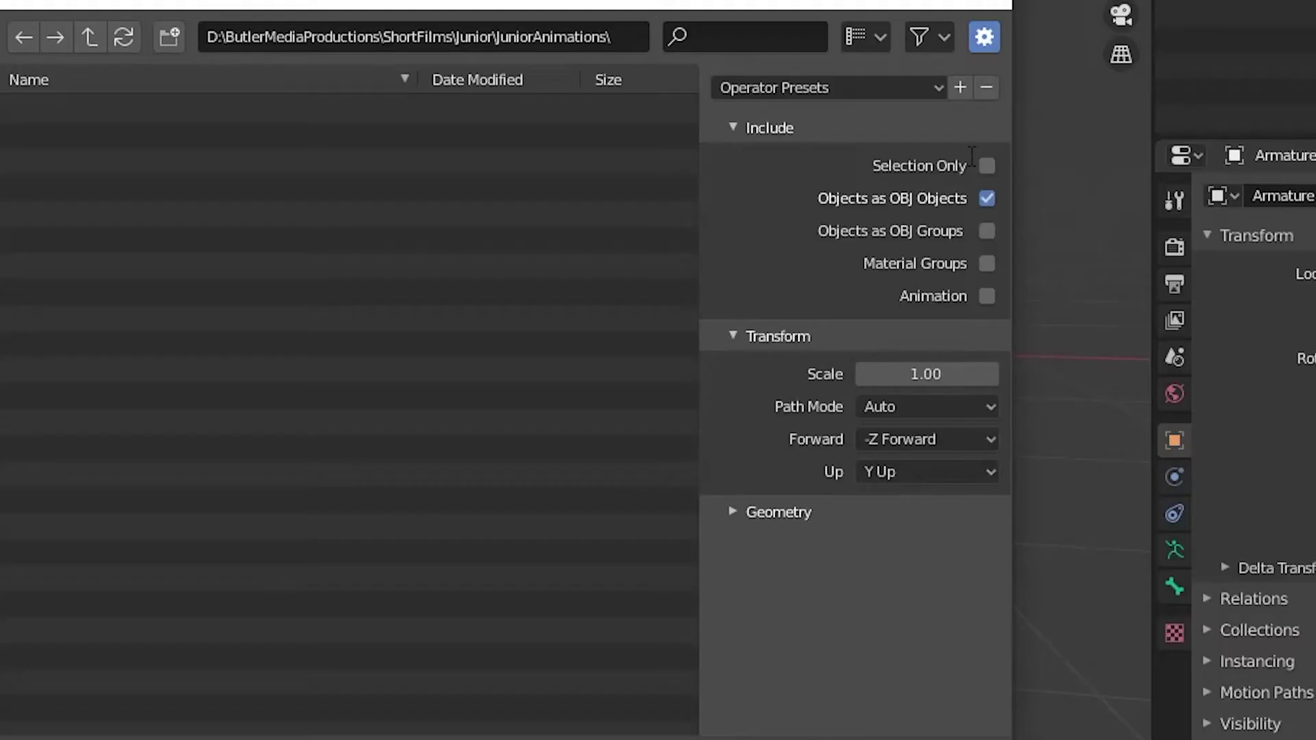
click(987, 295)
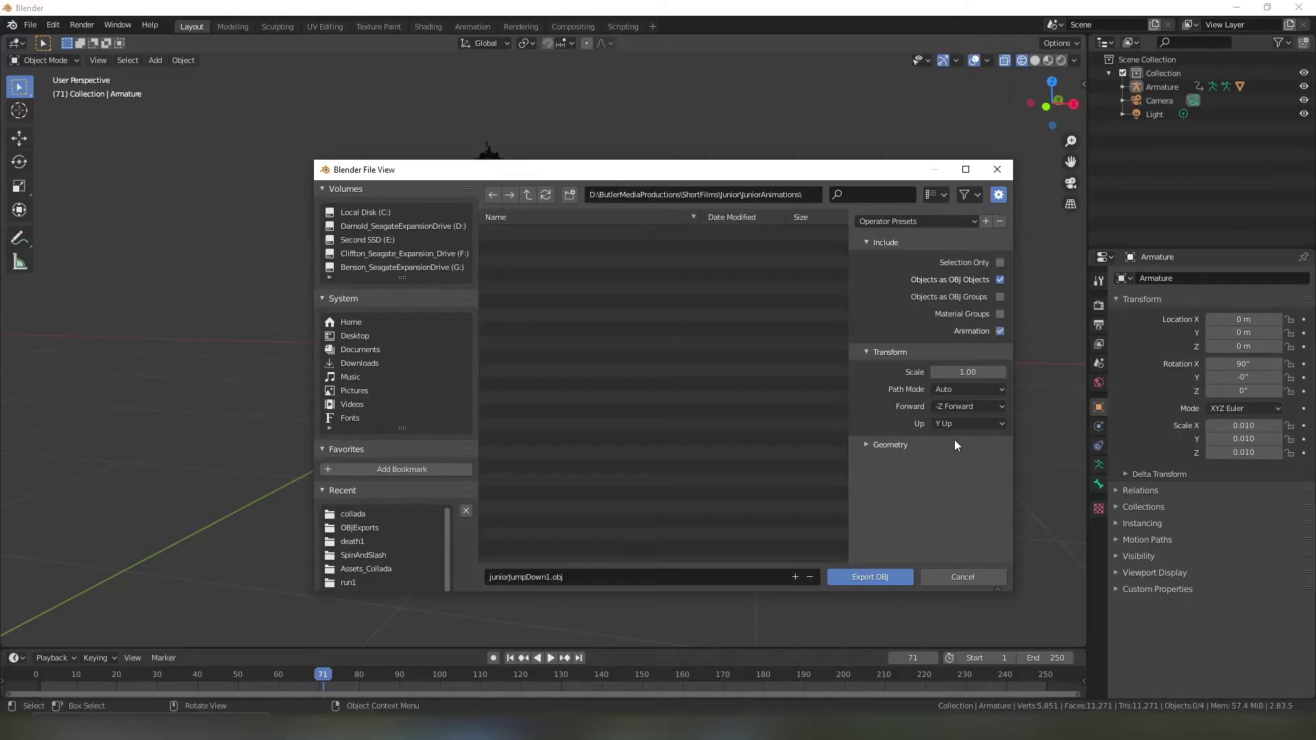
click(886, 574)
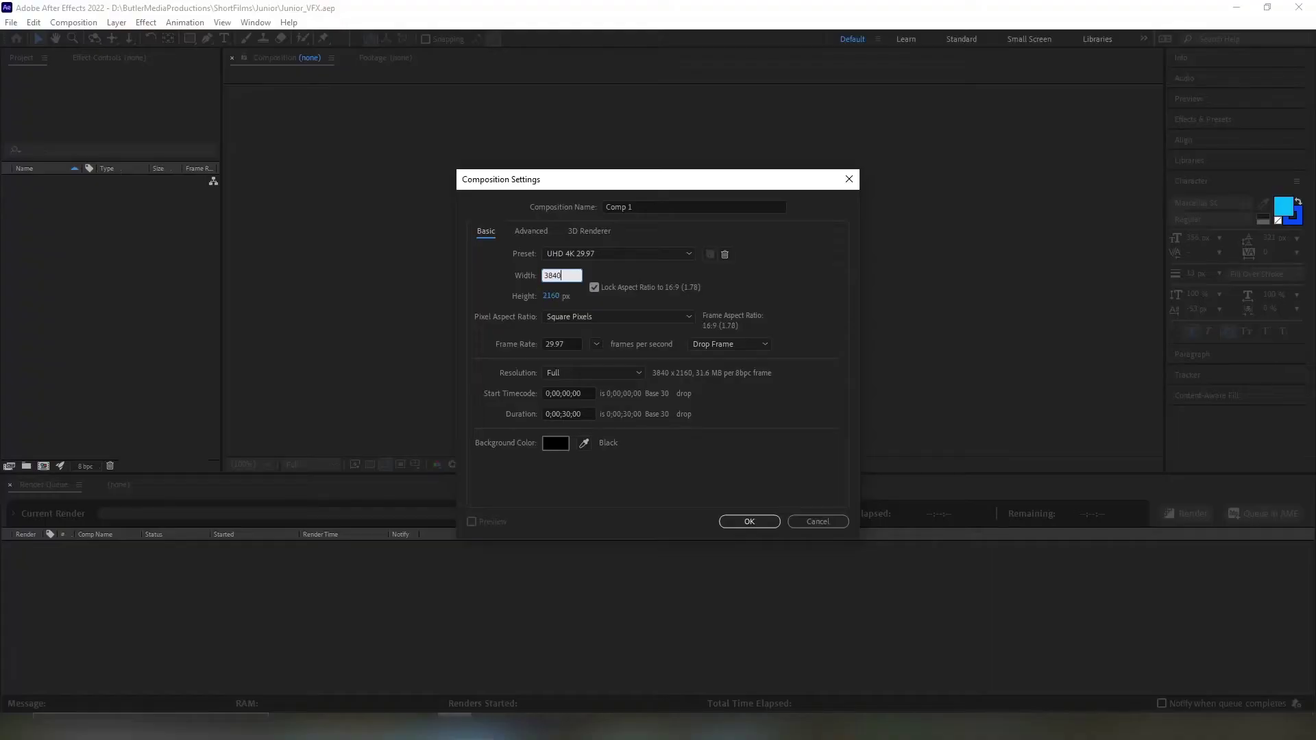
- Confirm the new composition's settings and look for the Element 3D effect
key(Return)
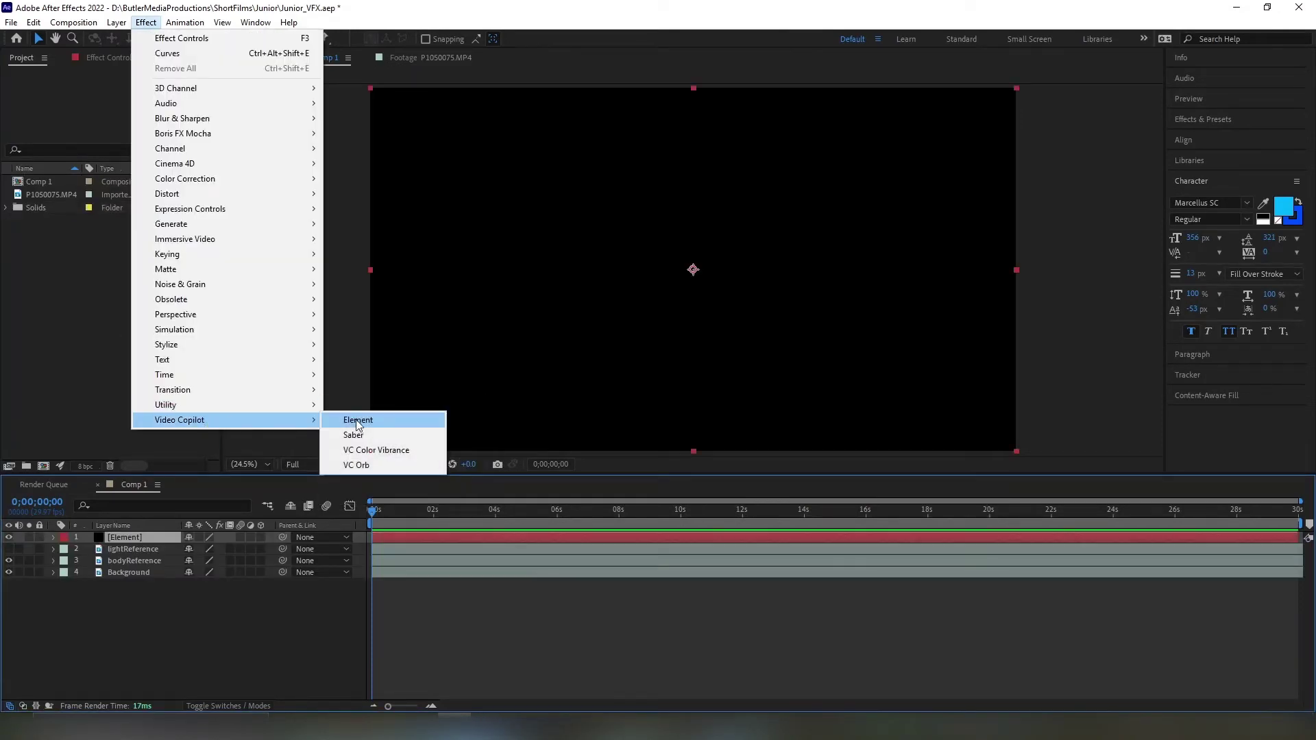
click(357, 420)
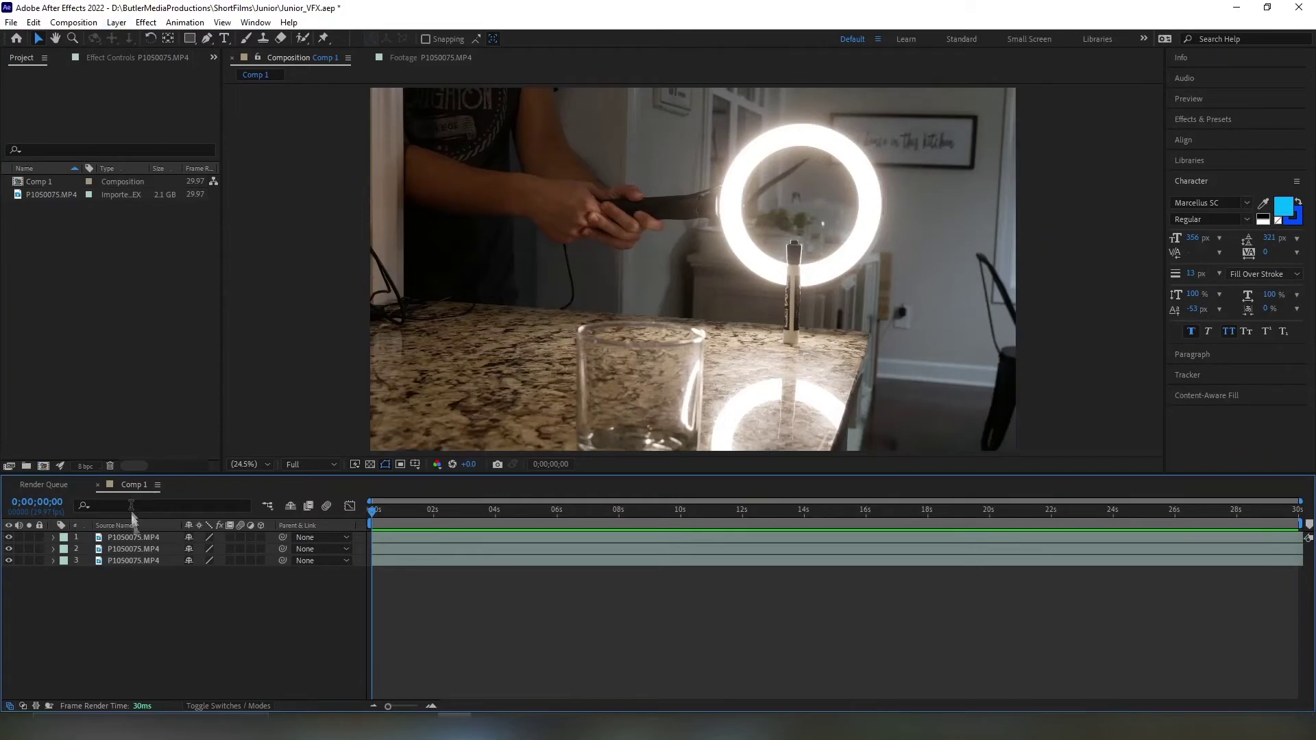
right_click(137, 537)
click(115, 545)
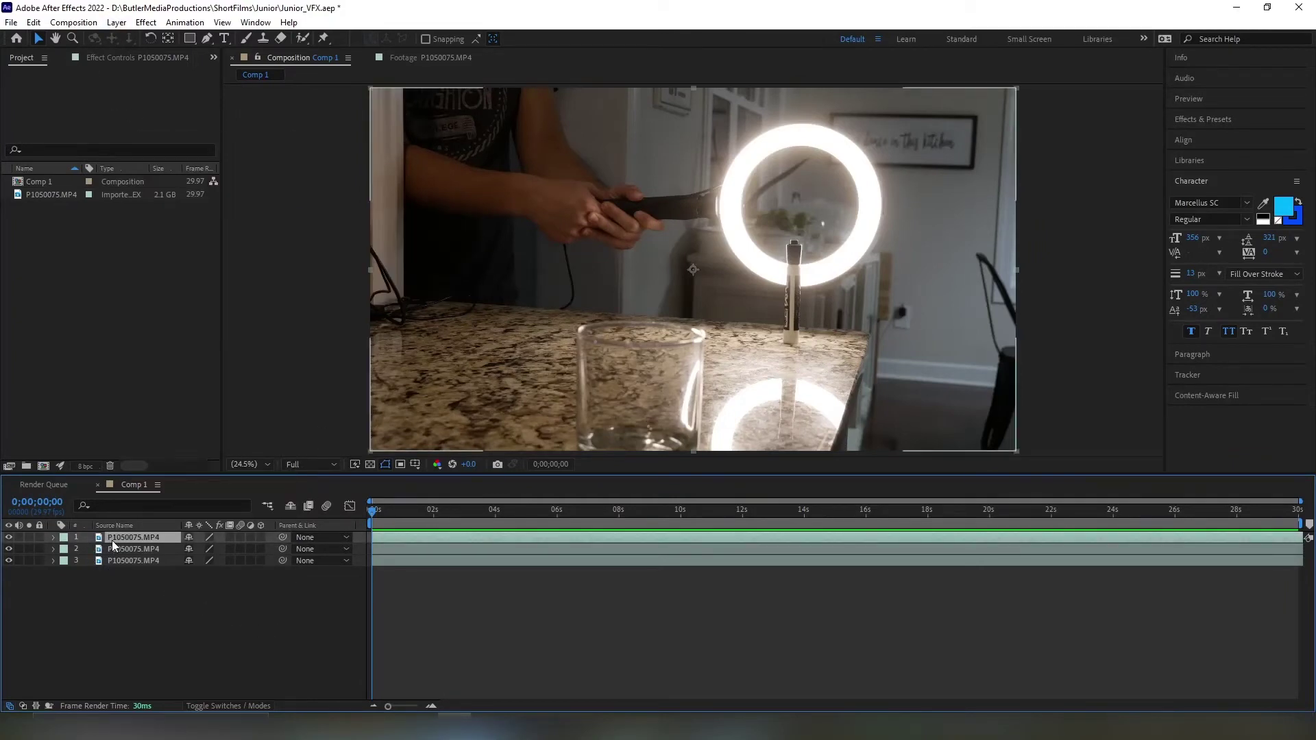
- Rename the footage layers to lightReference and bodyReference
right_click(111, 540)
click(139, 519)
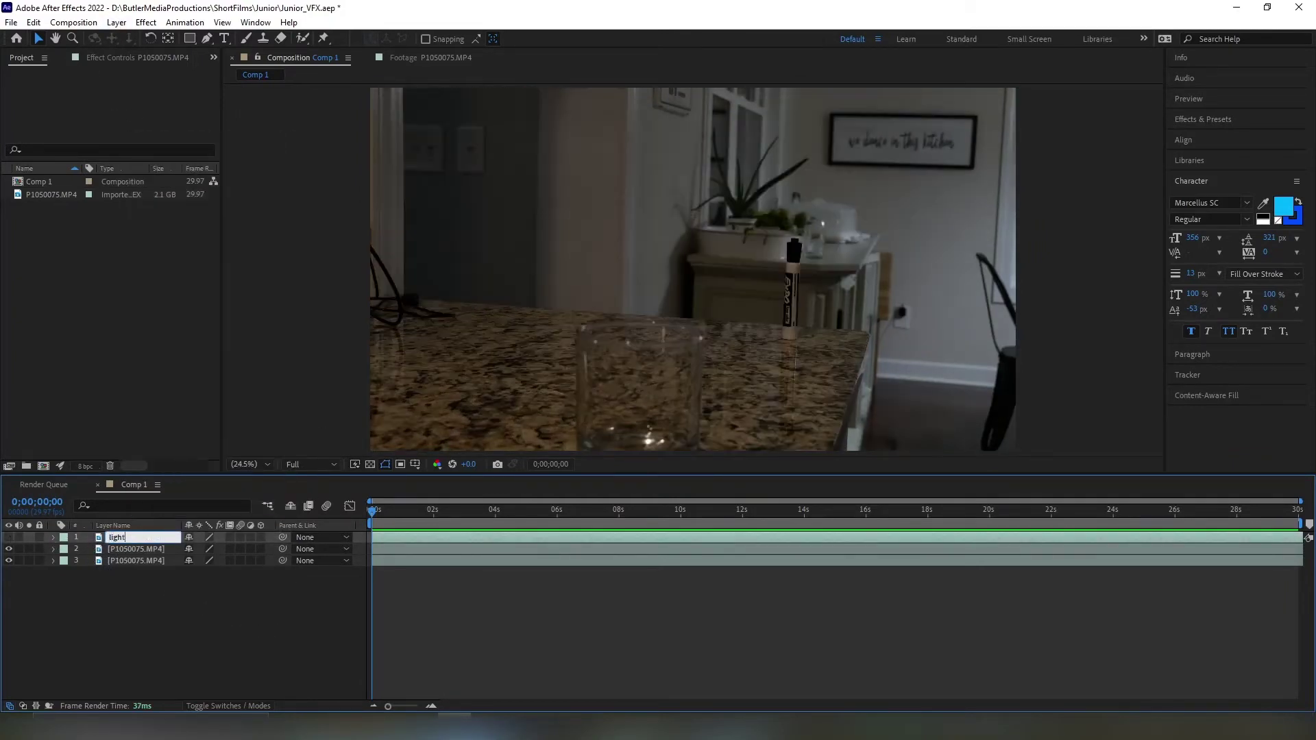
text(lightReference)
right_click(136, 549)
click(161, 519)
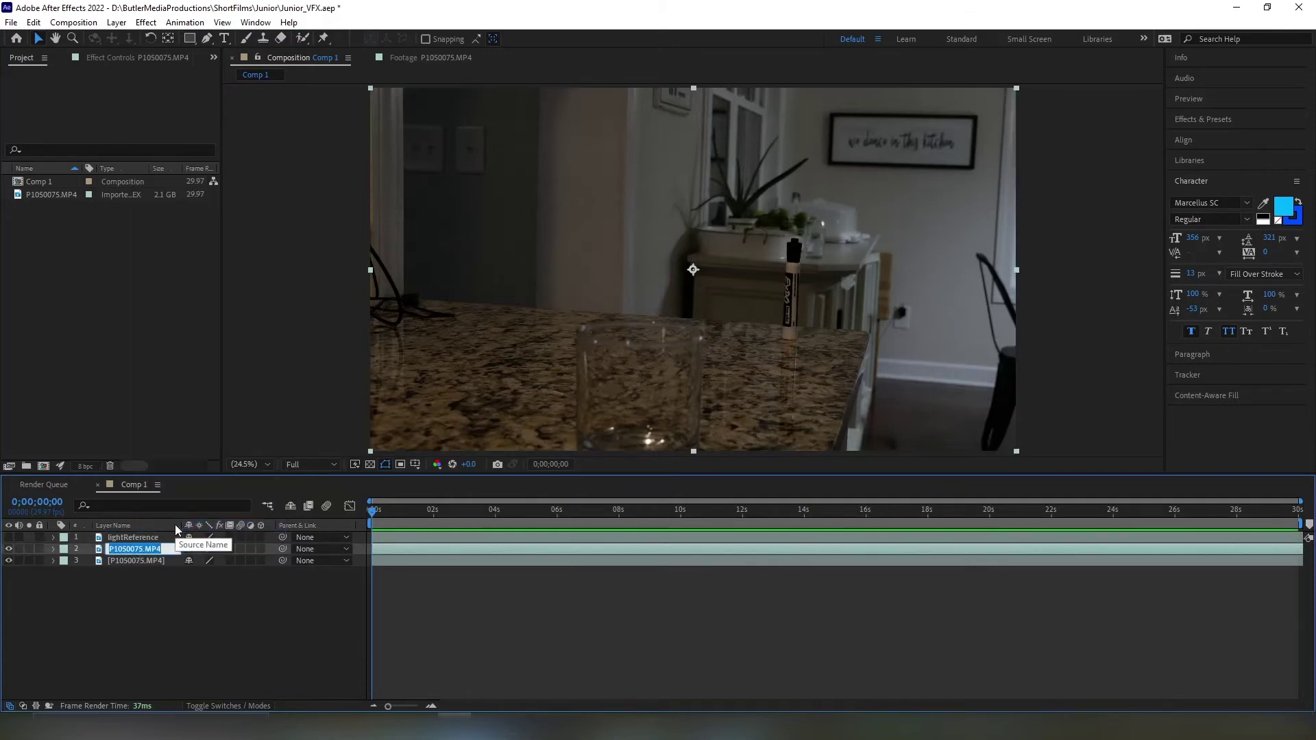
key(BackSpace)
right_click(110, 561)
click(161, 537)
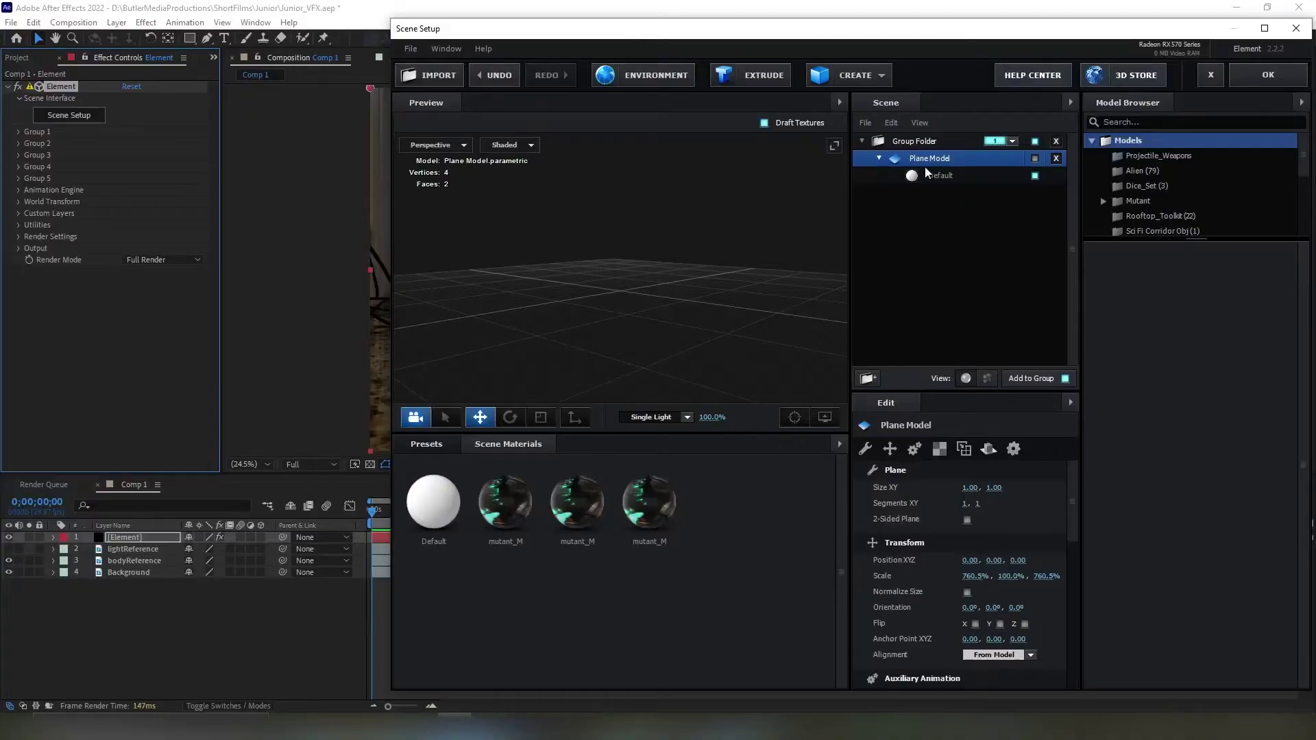
- Import the jump-down 3D sequence with Bottom alignment and Normalize Size, then apply the scene
click(410, 49)
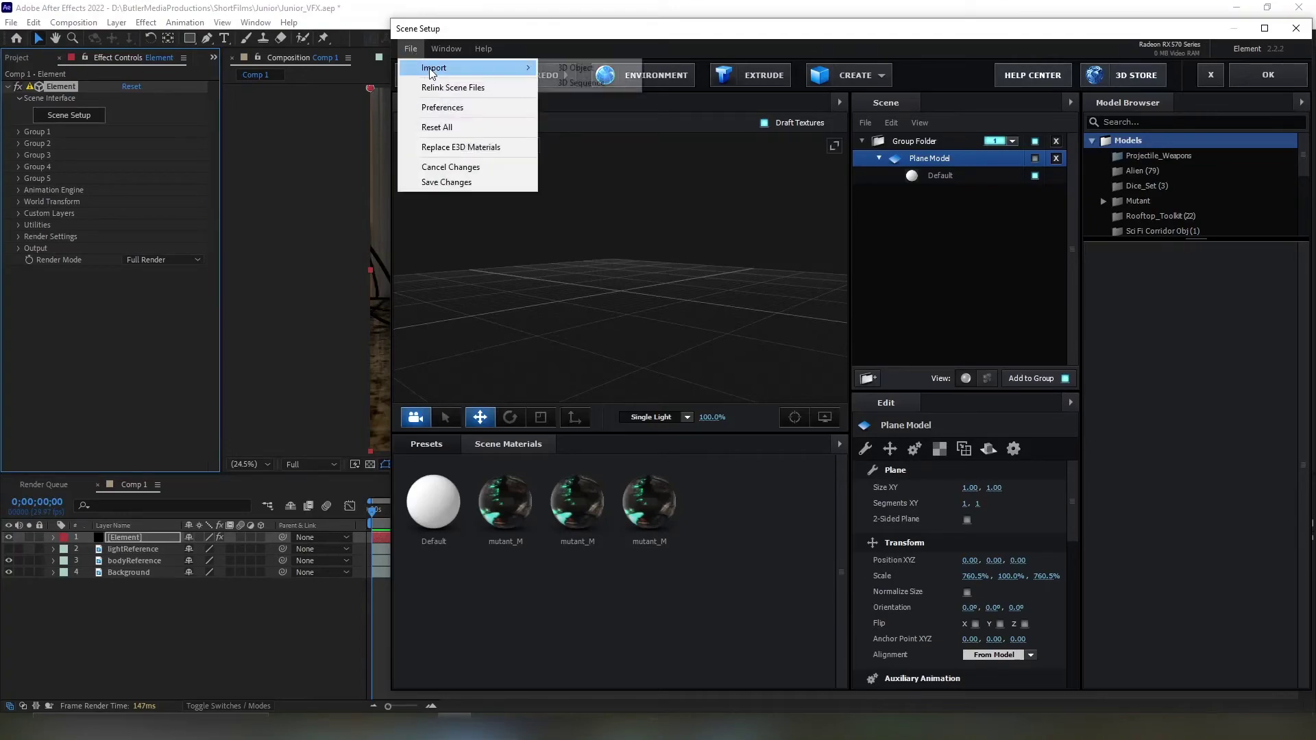
click(573, 83)
double_click(552, 155)
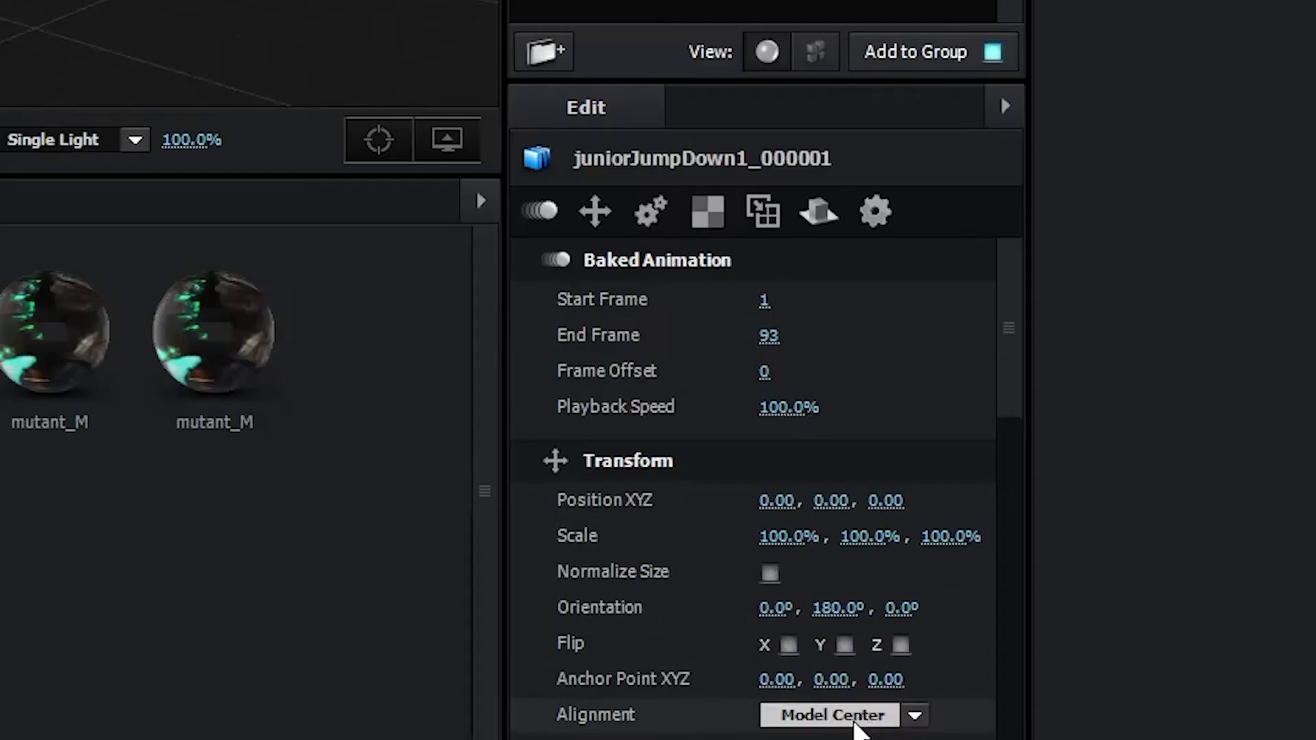
click(1006, 669)
click(999, 594)
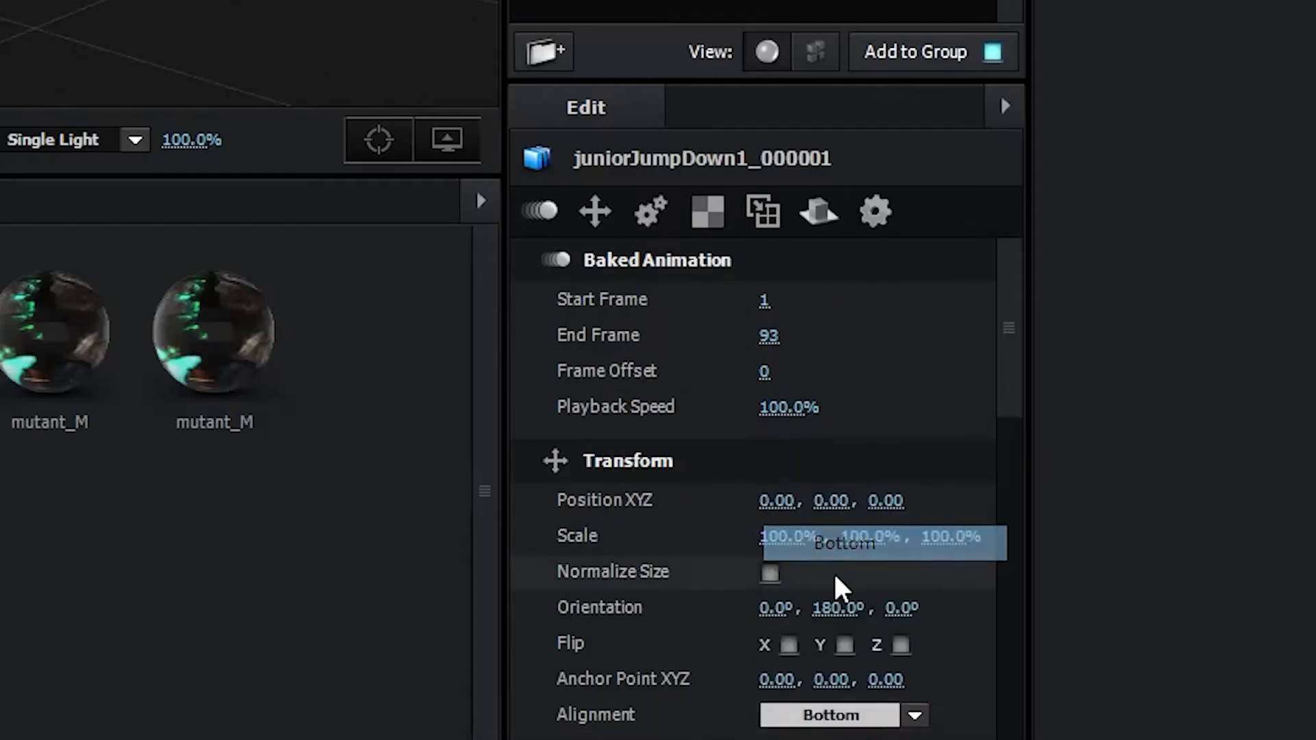
click(771, 573)
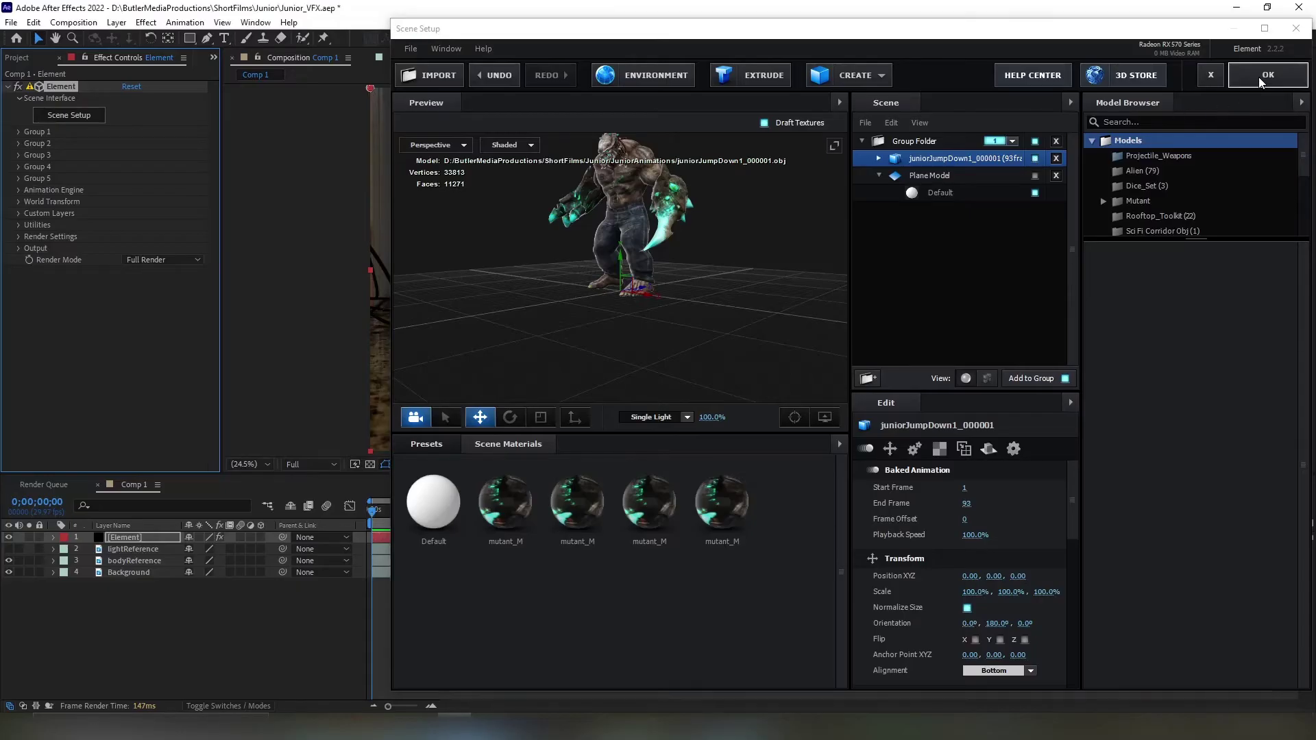
click(1262, 78)
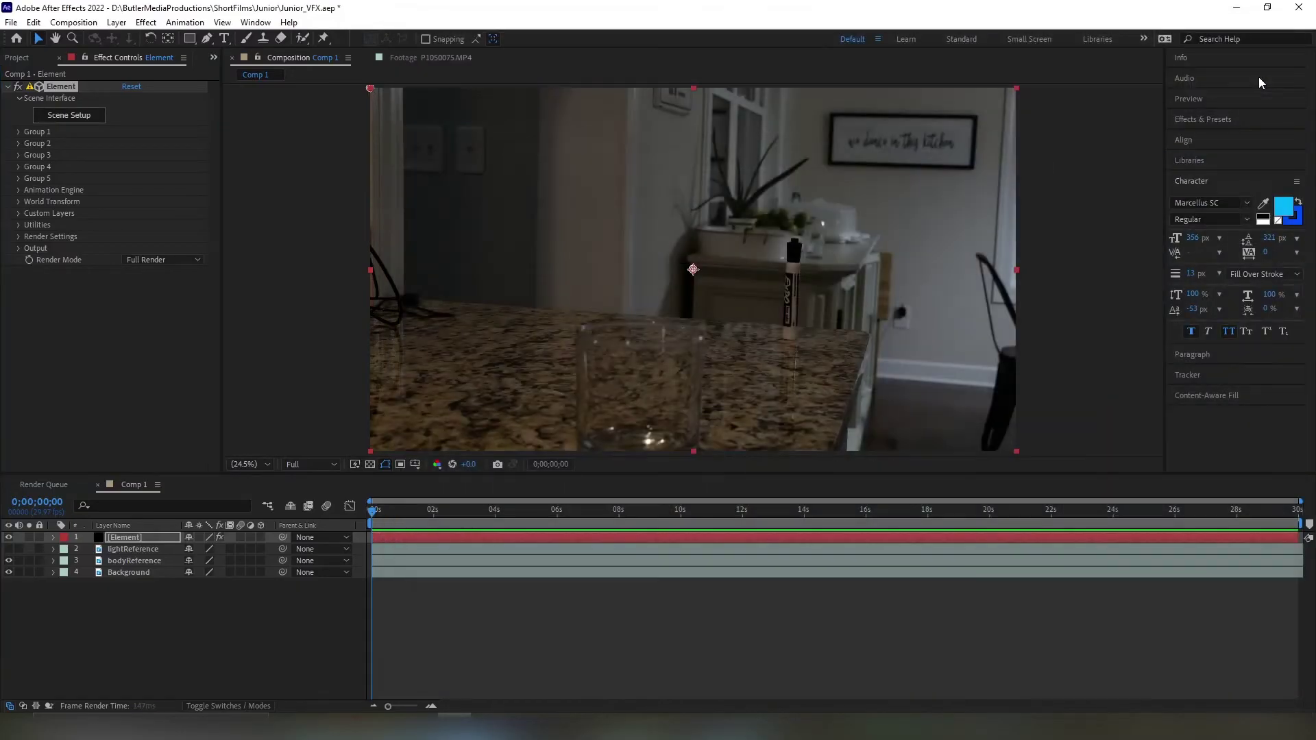
click(18, 201)
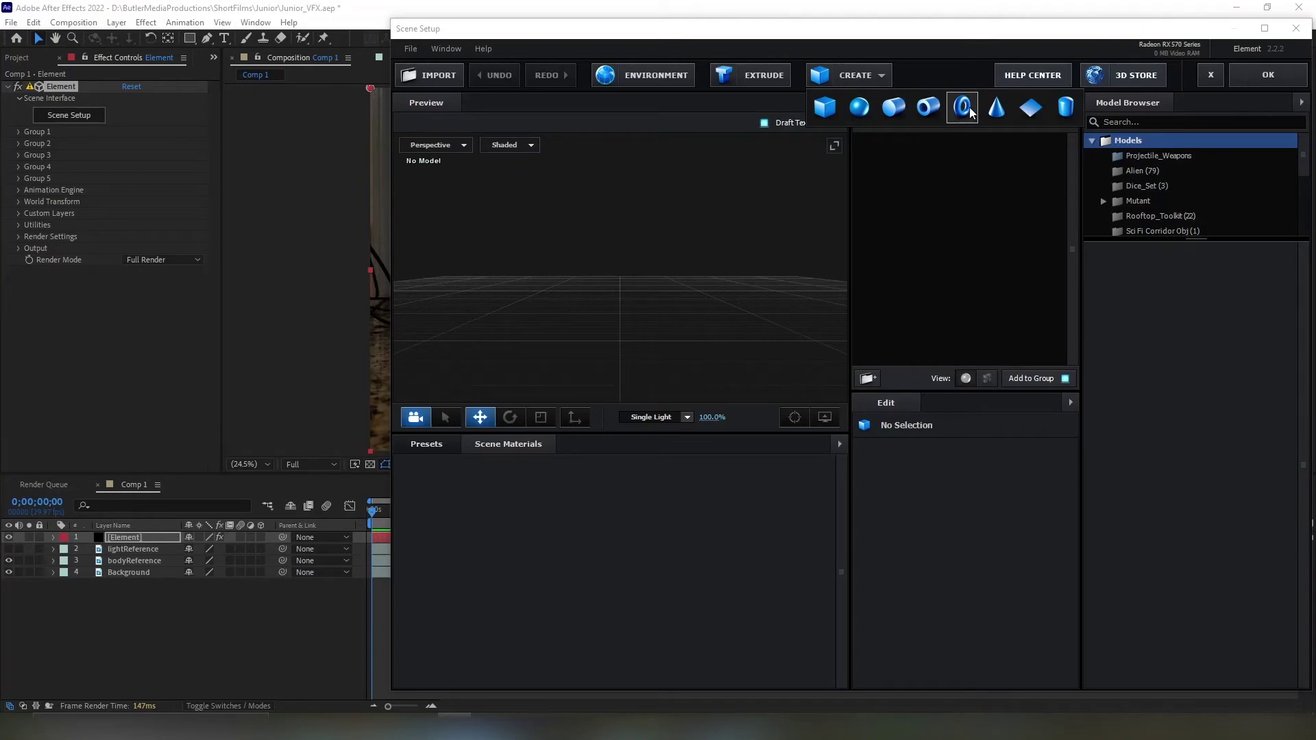
- Add a plane, scale it into a large floor, and apply the Matte_Shadow material
click(1031, 108)
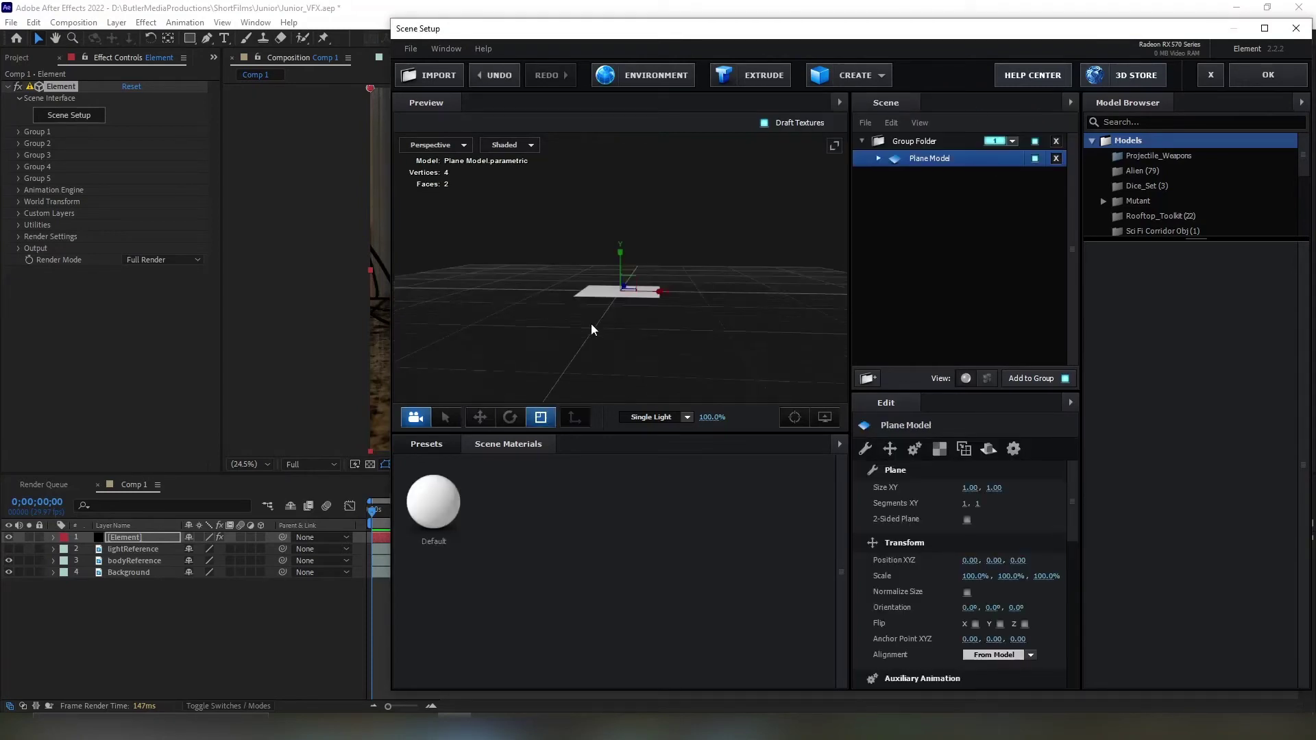
drag(636, 294, 911, 322)
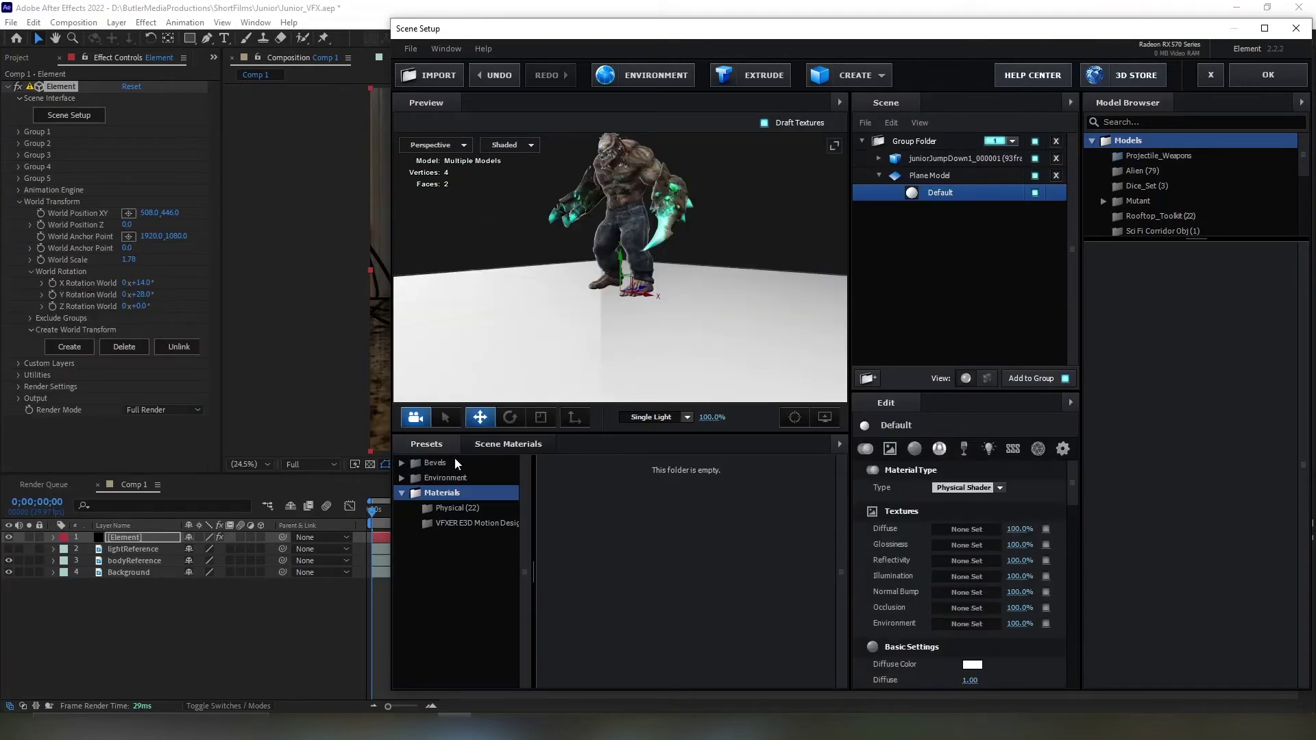
click(460, 507)
scroll(663, 546, down, 2)
double_click(721, 581)
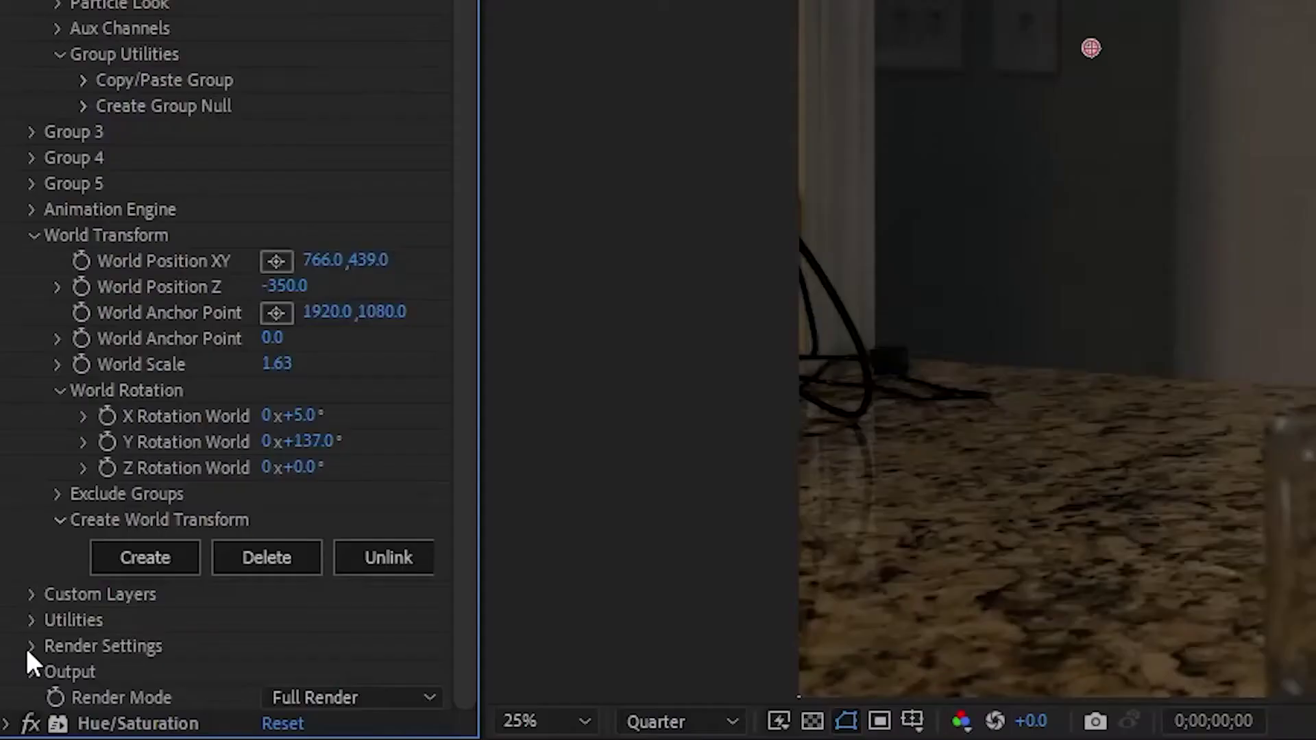
- Enable shadows in the Element Render Settings and expand Ambient Occlusion
click(31, 646)
scroll(75, 514, down, 5)
click(68, 440)
click(270, 464)
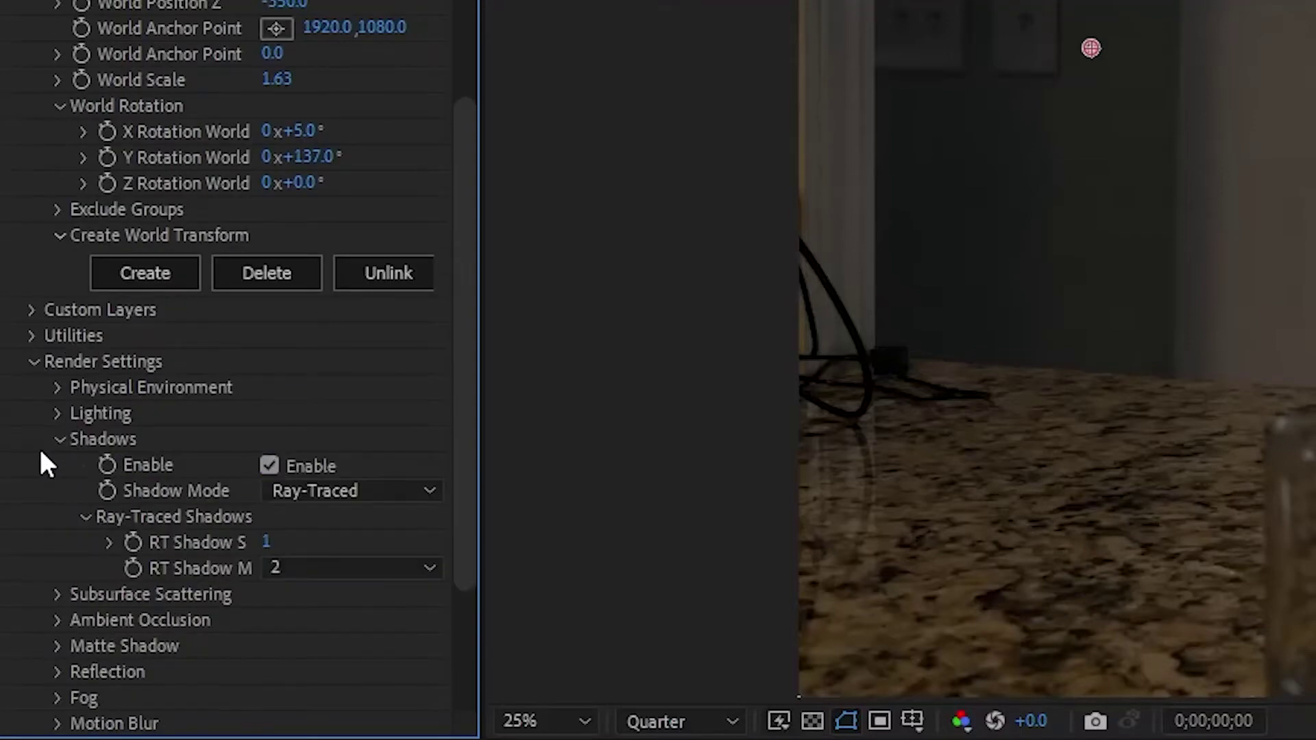
click(57, 440)
click(57, 490)
scroll(205, 473, down, 3)
click(117, 21)
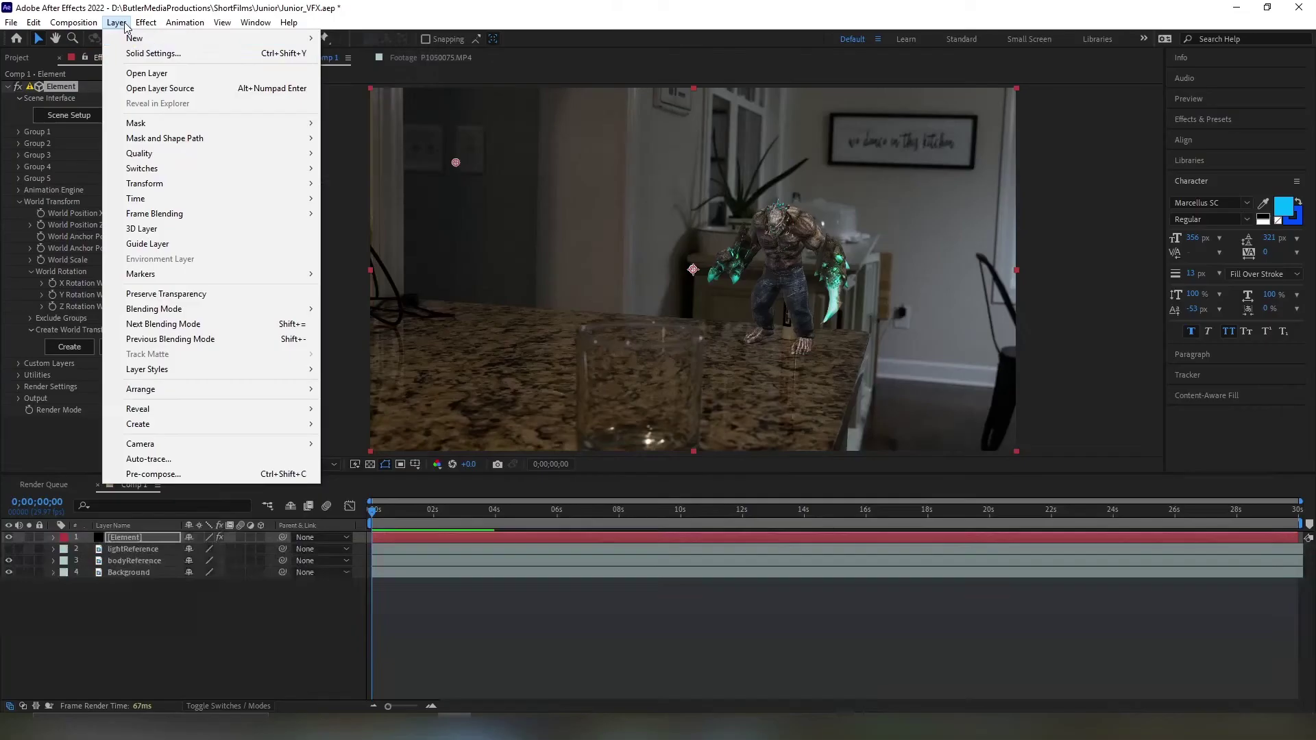
- Create Point Light 1 as a point light with a chosen colour
mouse_move(200, 43)
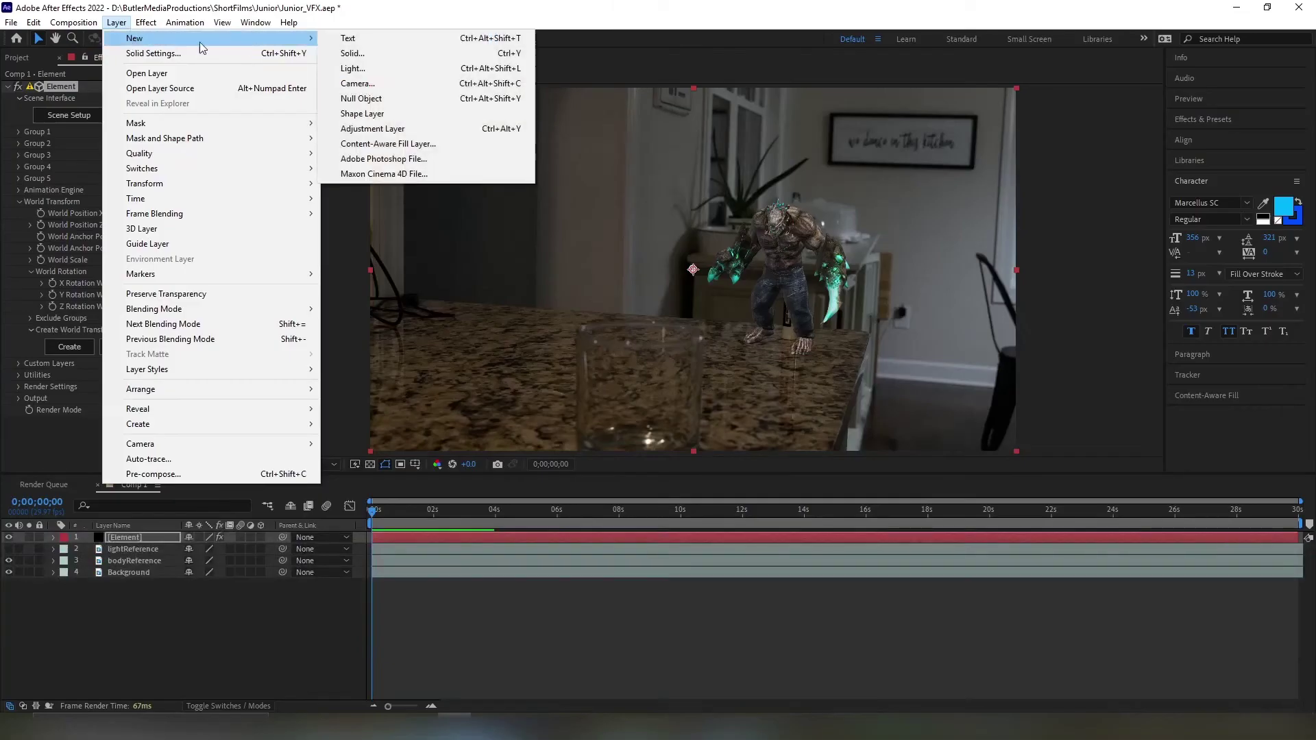
click(391, 71)
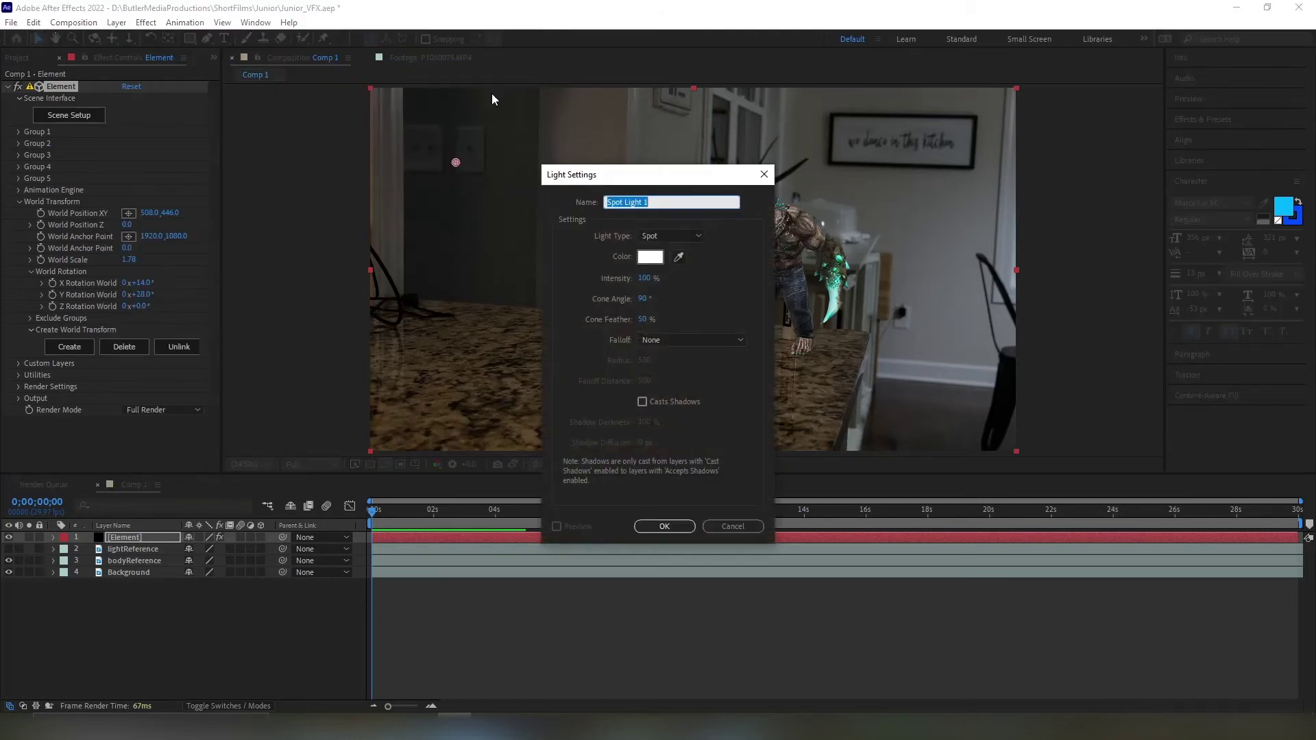
click(674, 280)
click(651, 257)
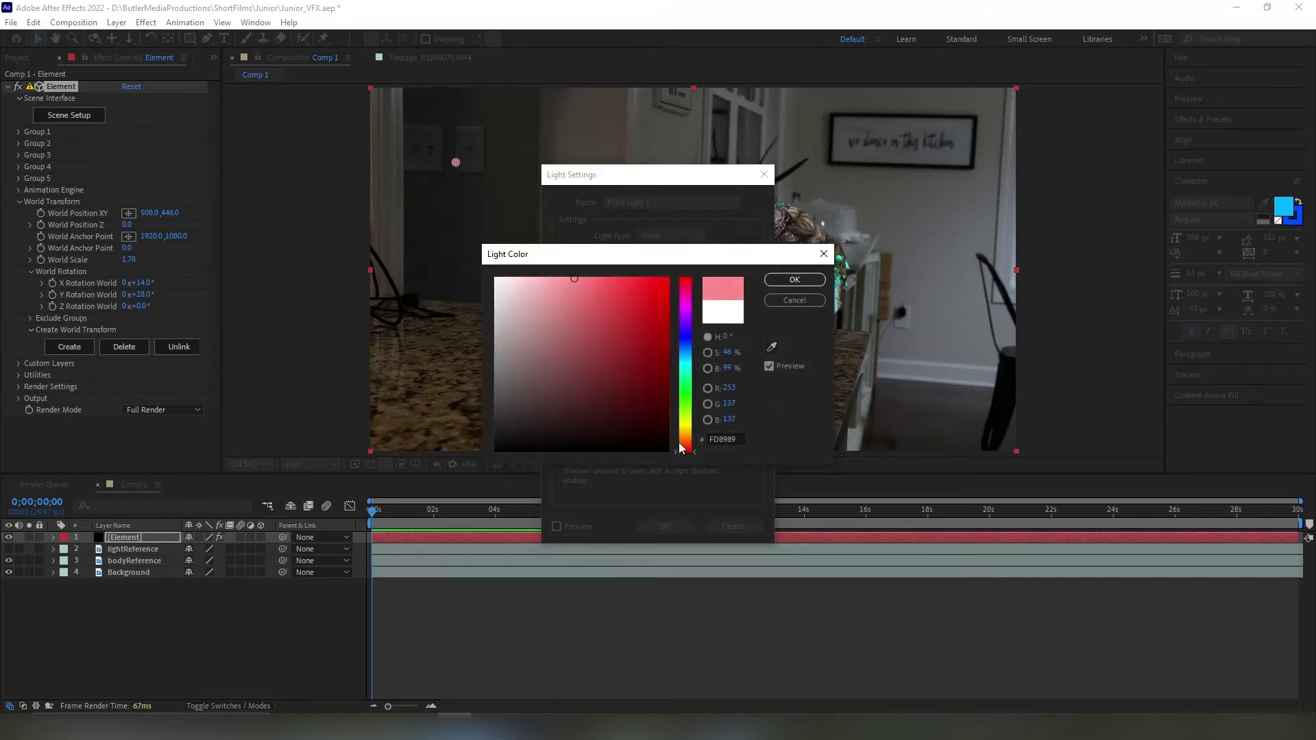
click(794, 280)
key(Return)
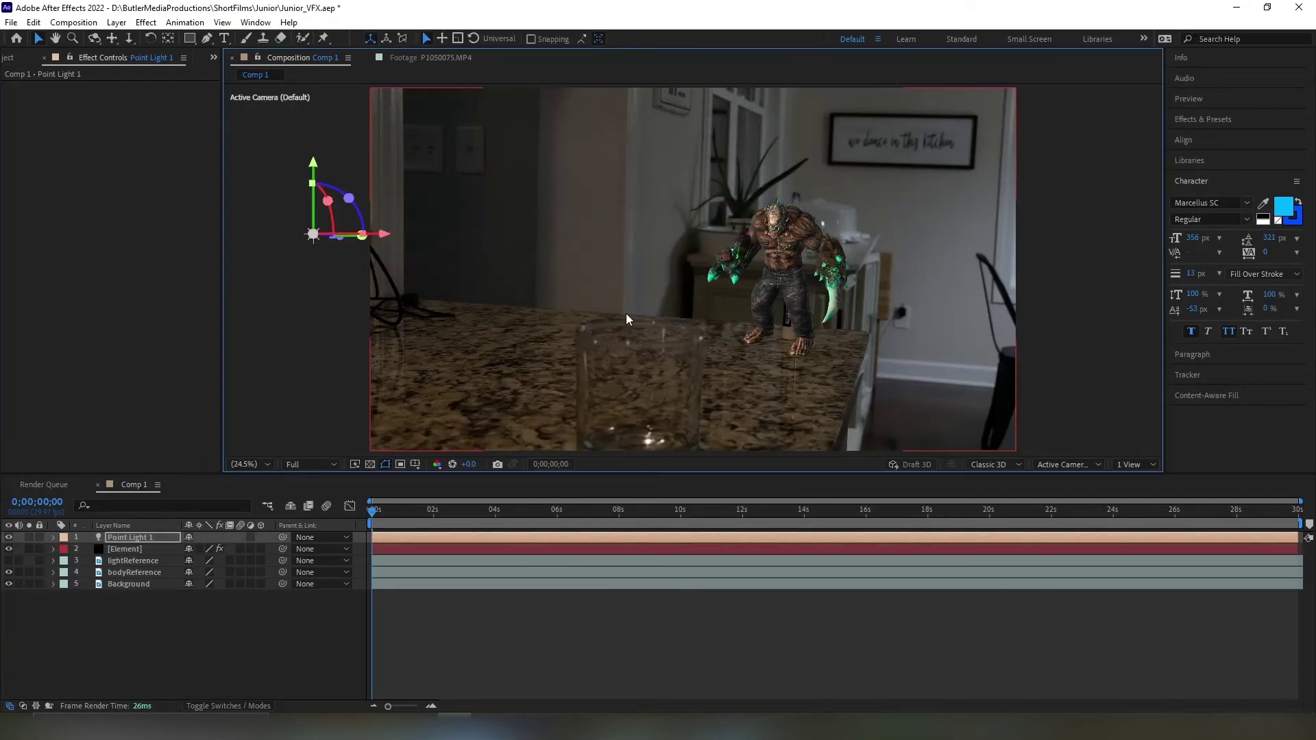
- Zoom the viewer to 12.5% and check the scene from the Top view
key(comma)
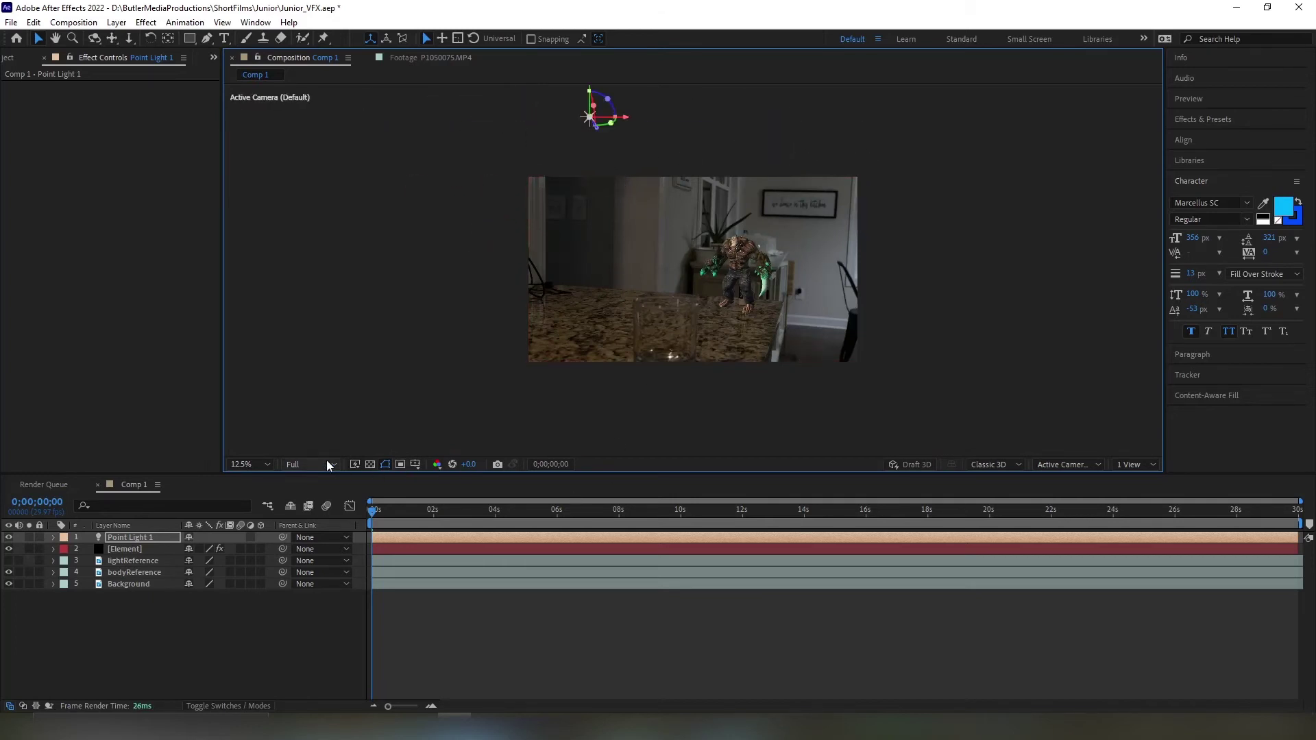
click(1065, 465)
click(1067, 537)
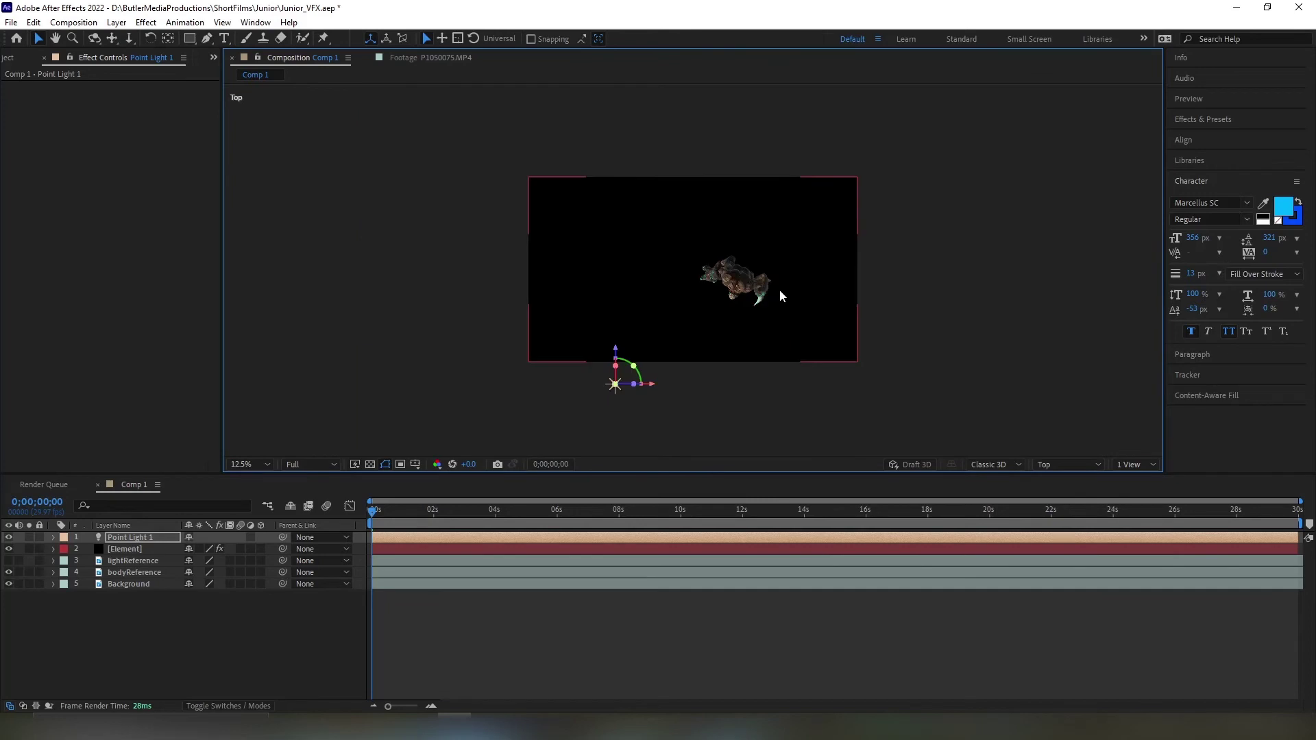
key(Escape)
key(period)
key(comma)
- Create Point Light 2 with its colour changed from orange to blue
click(117, 22)
mouse_move(132, 40)
click(353, 68)
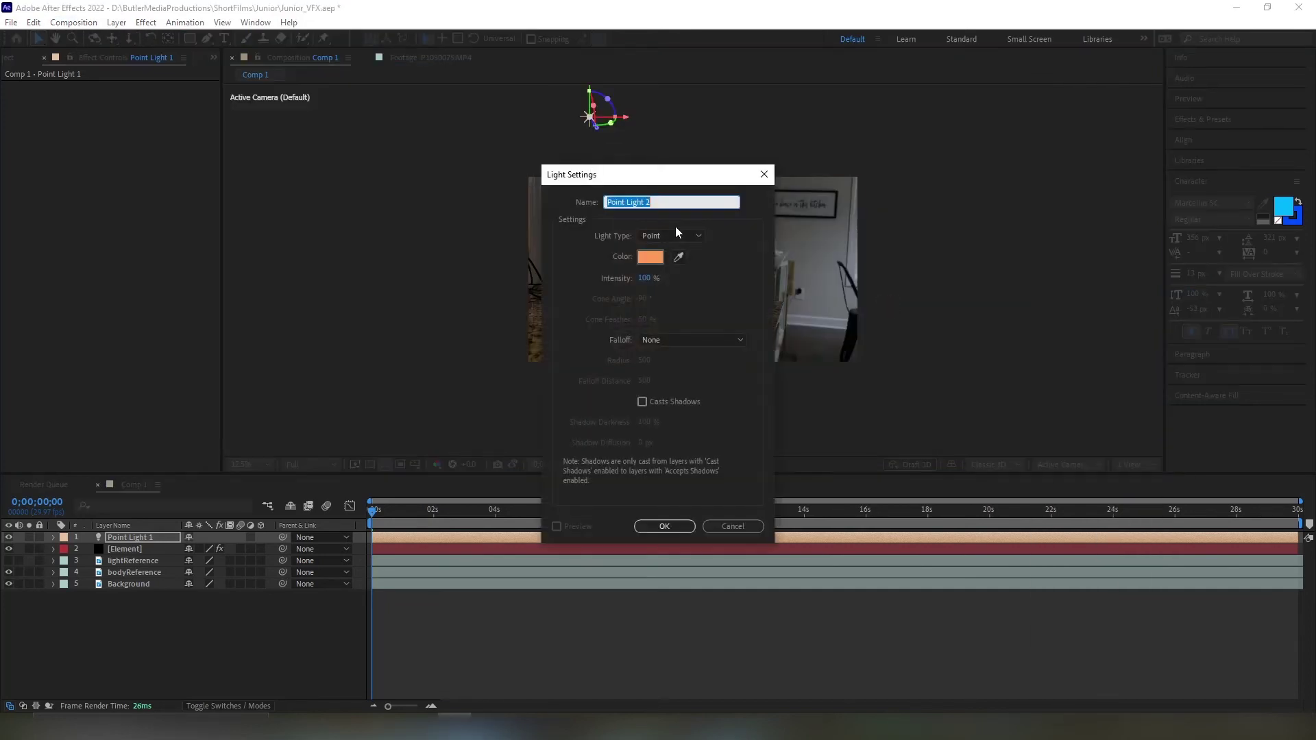
click(651, 252)
click(686, 358)
click(794, 279)
click(664, 526)
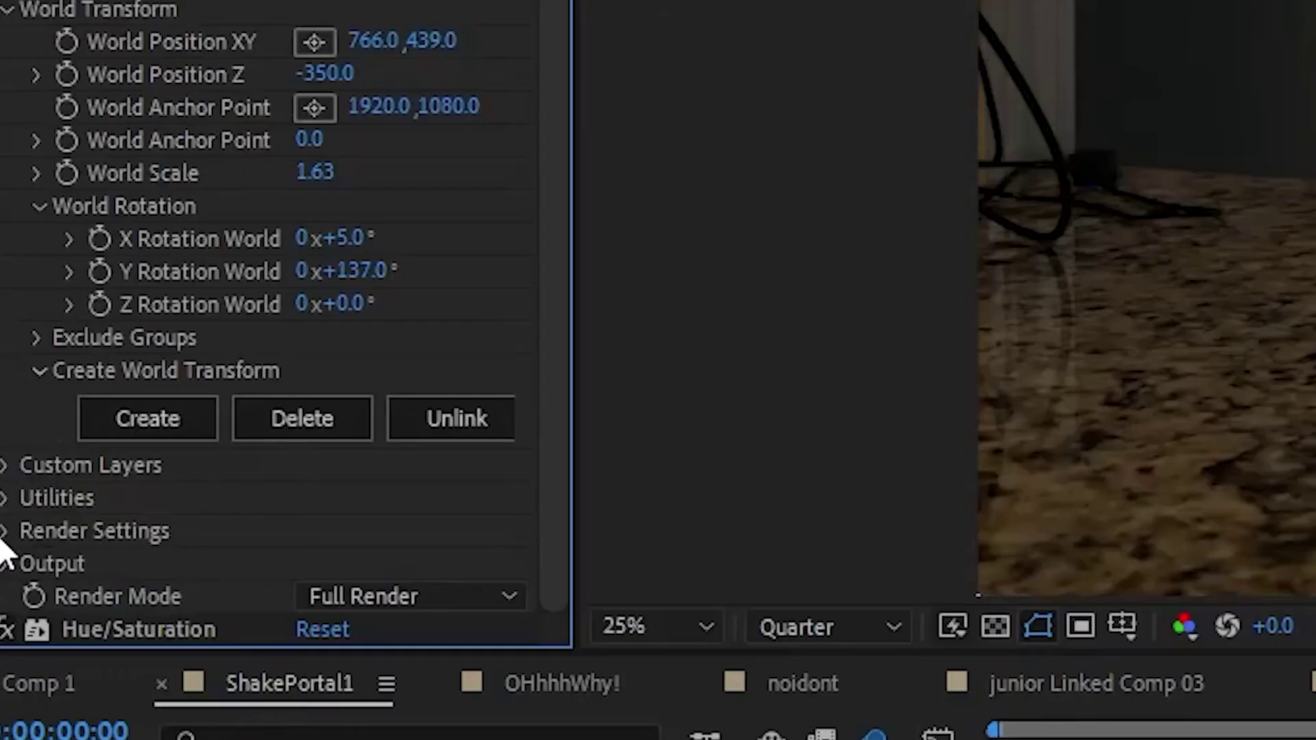
- Expand the Element effect's Render Settings and then its Shadows group
click(8, 532)
scroll(38, 79, down, 5)
click(53, 271)
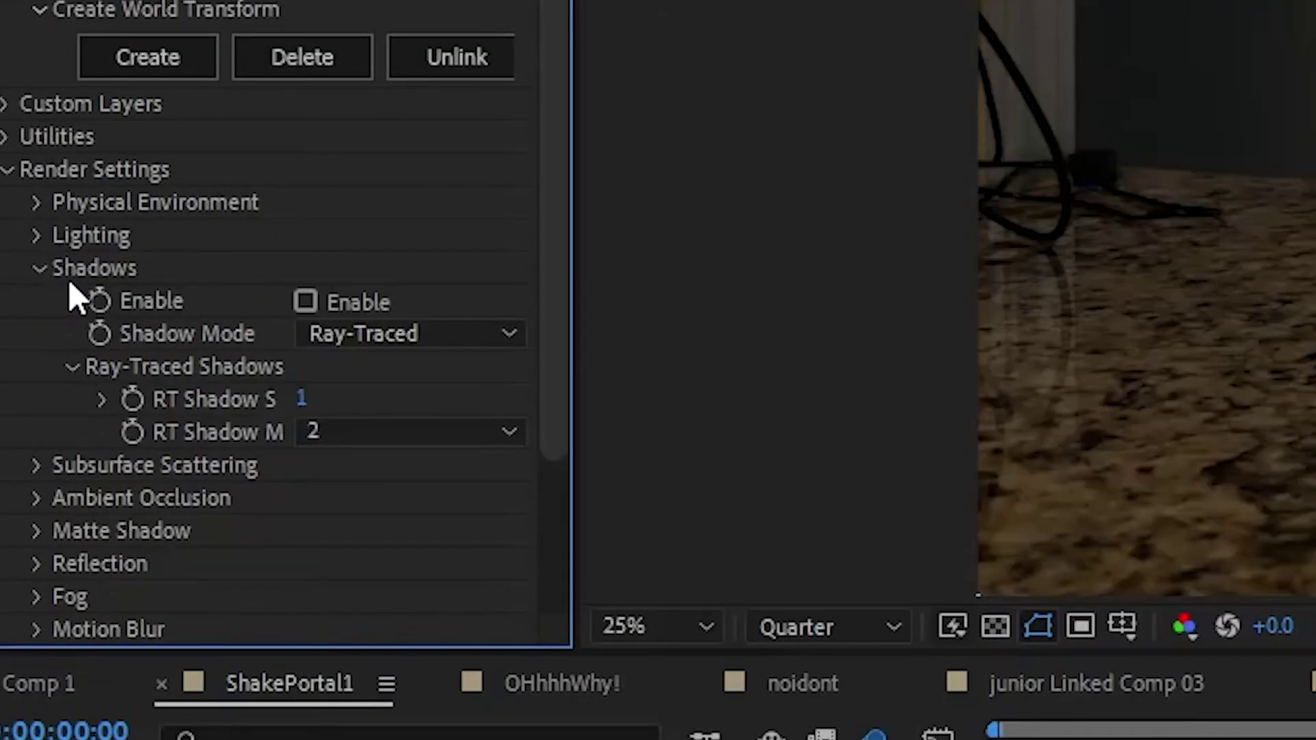